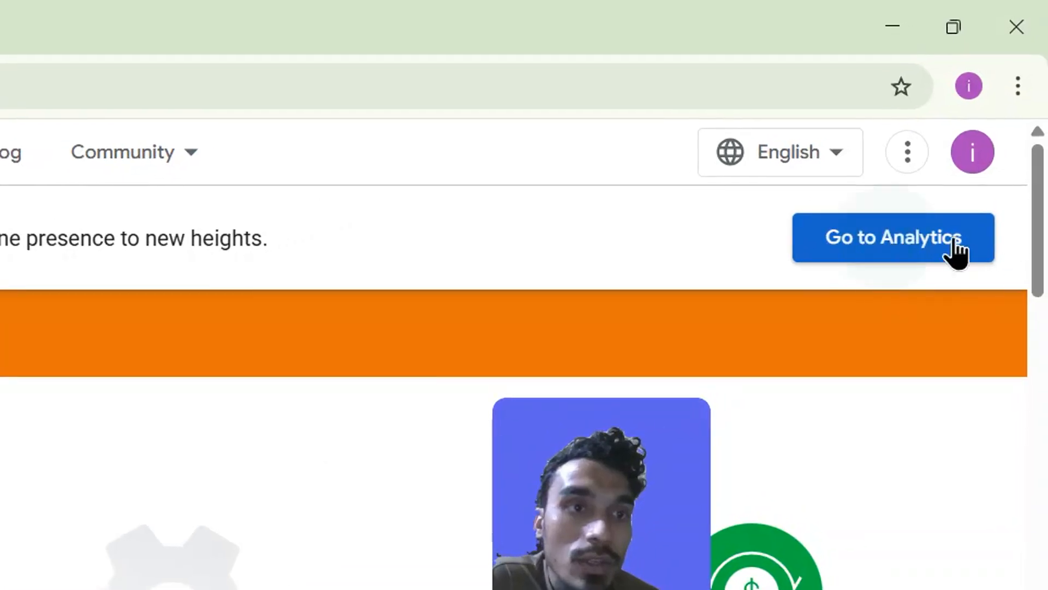
Go to Google Analytics, switch to the account creation form and enter Whatever as the account name.
left_click(956, 252)
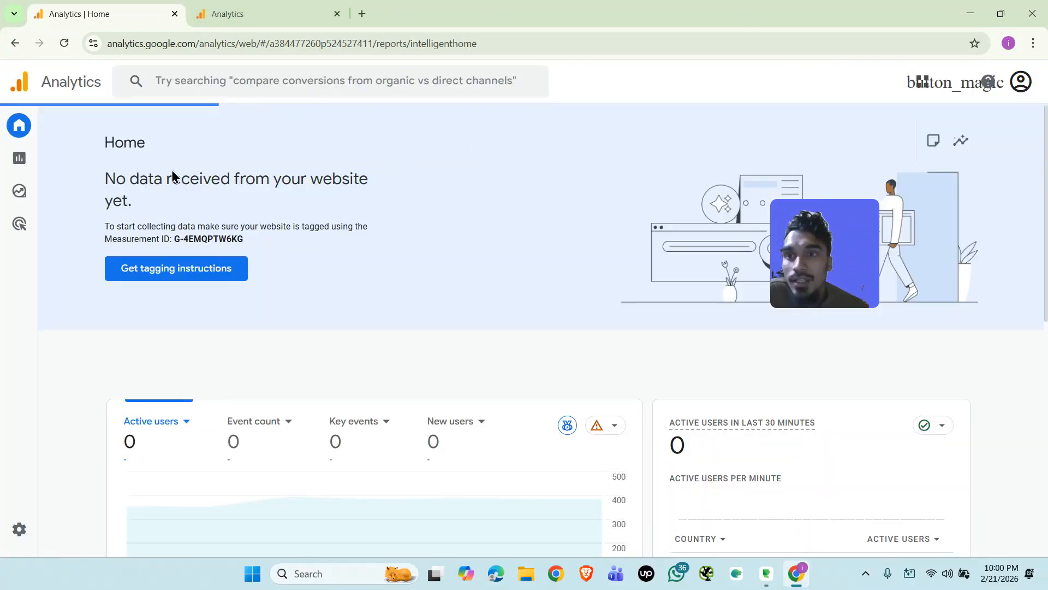
left_click(238, 14)
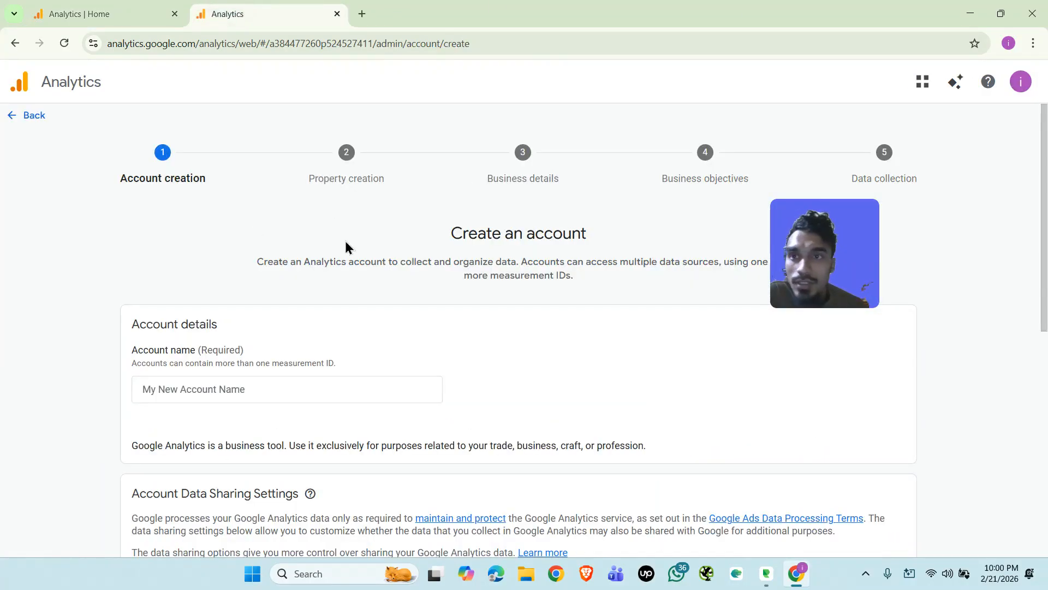
left_click(217, 388)
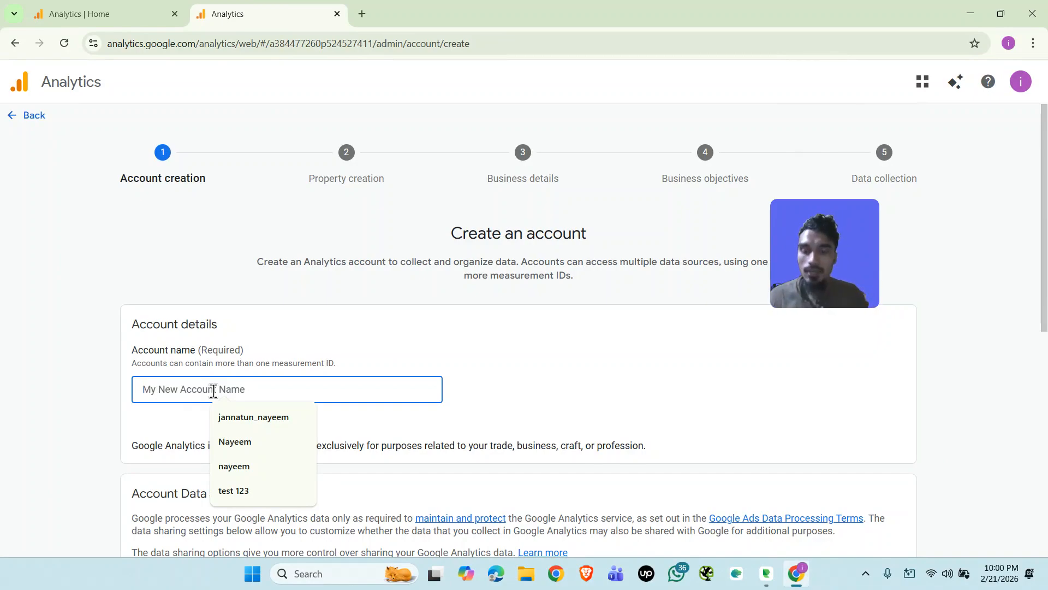
type("Whatever")
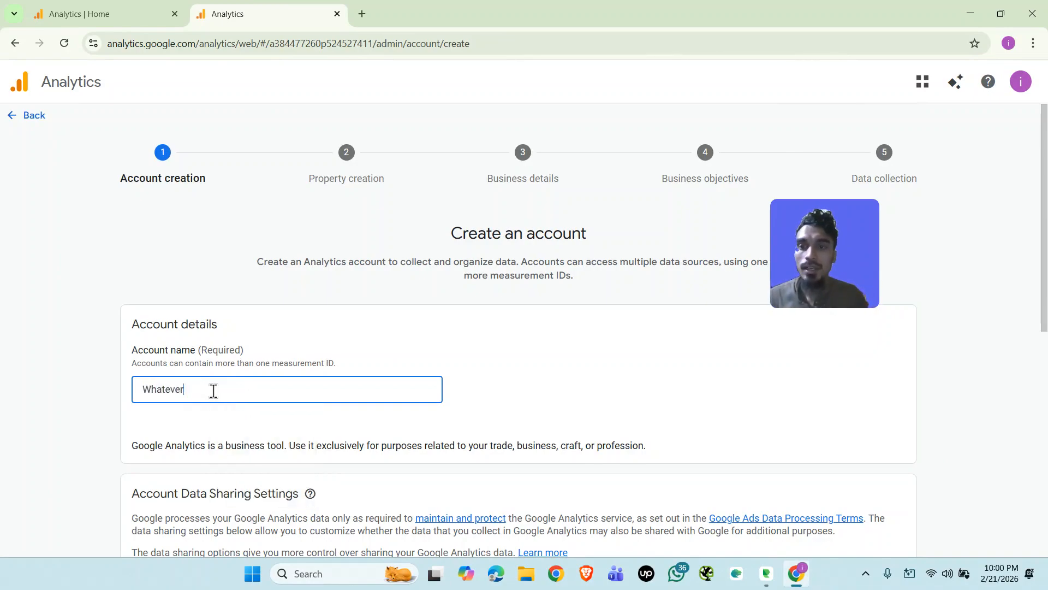
Enable data sharing for Google products & services and continue to property creation.
scroll(300, 395, "down", 6)
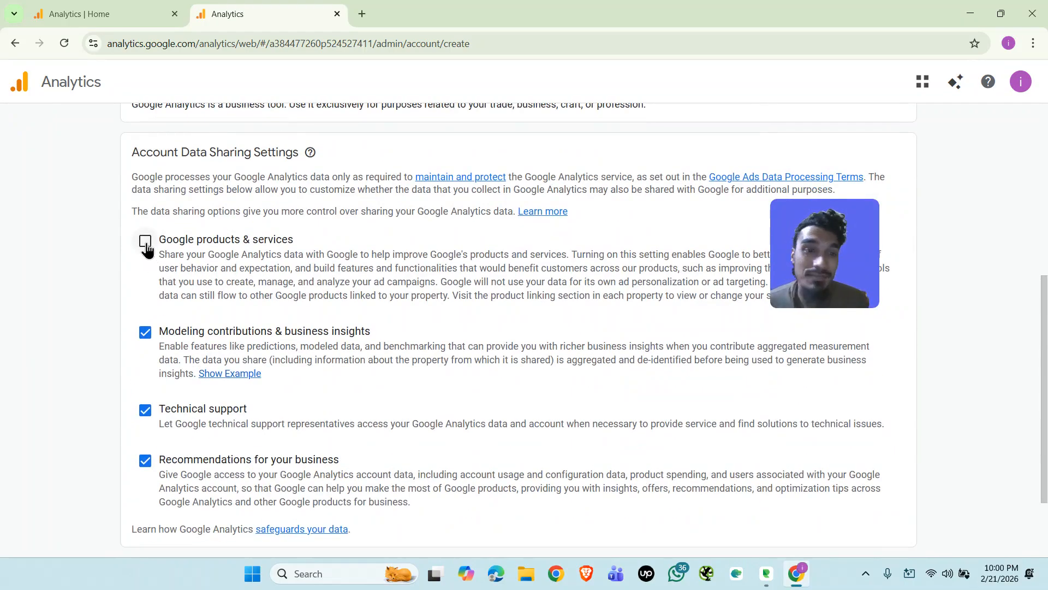
left_click(145, 246)
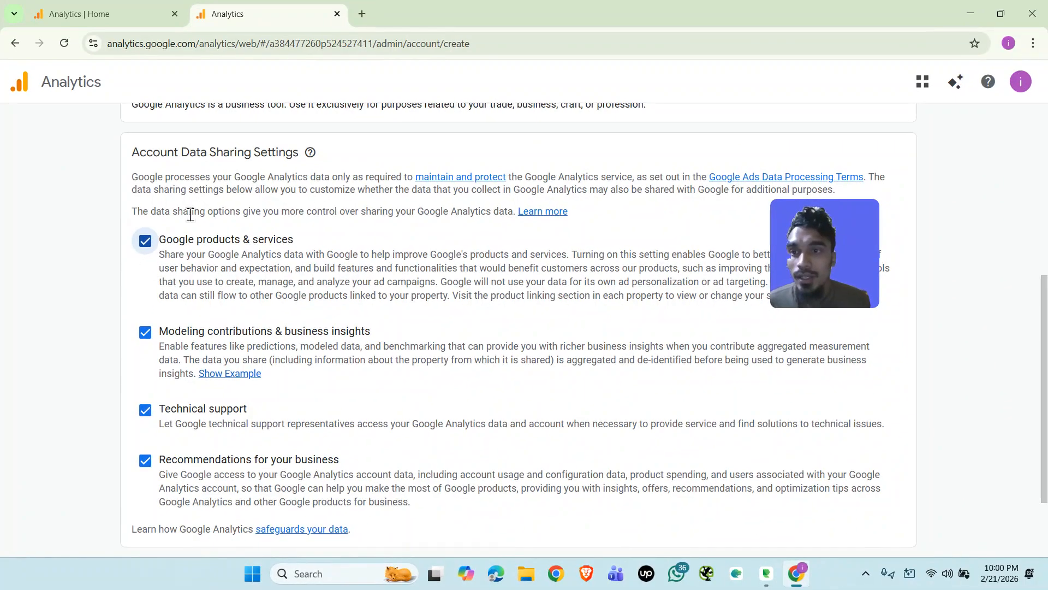
scroll(176, 254, "down", 2)
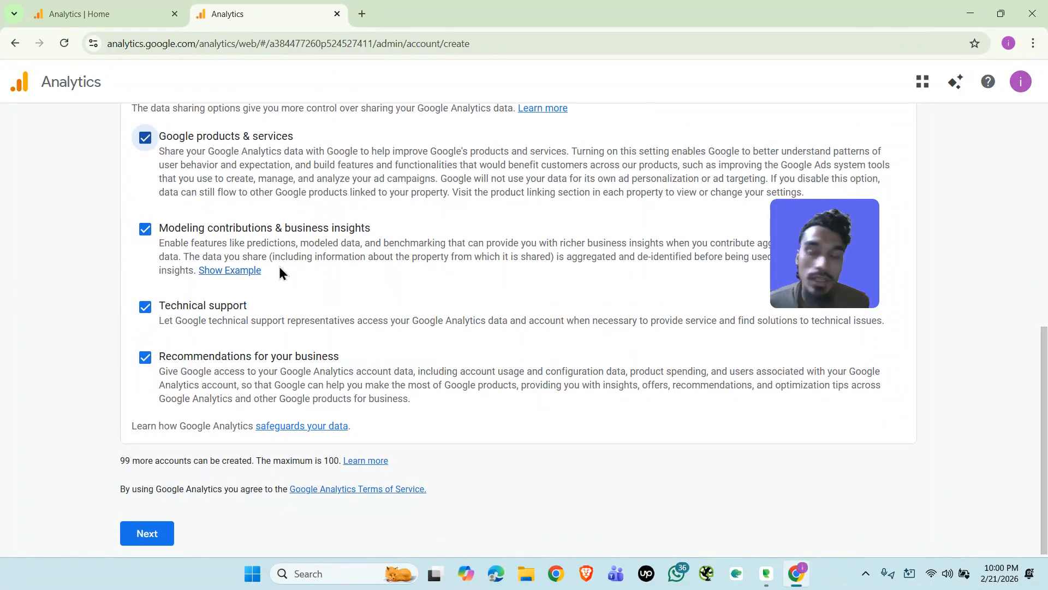
left_click(145, 531)
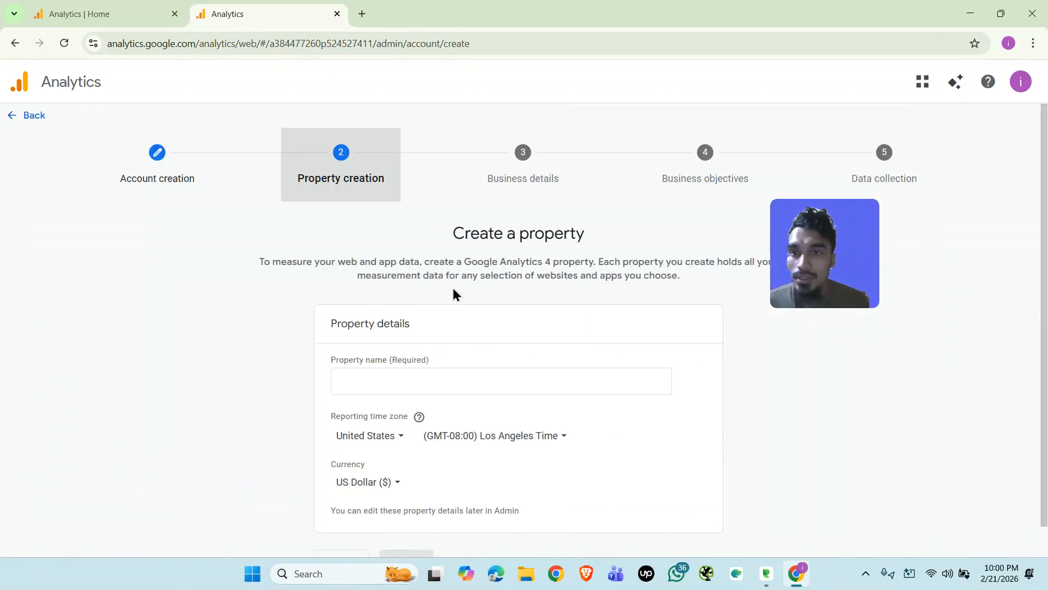
Name the property Whatever web and continue to the business details with the default time zone and currency.
left_click(575, 373)
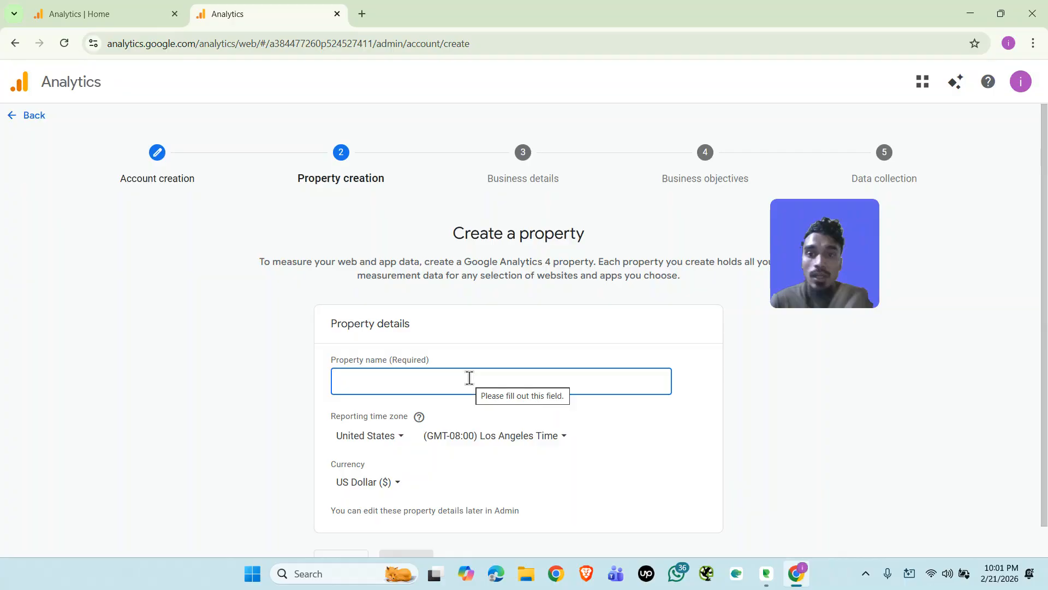
left_click(470, 377)
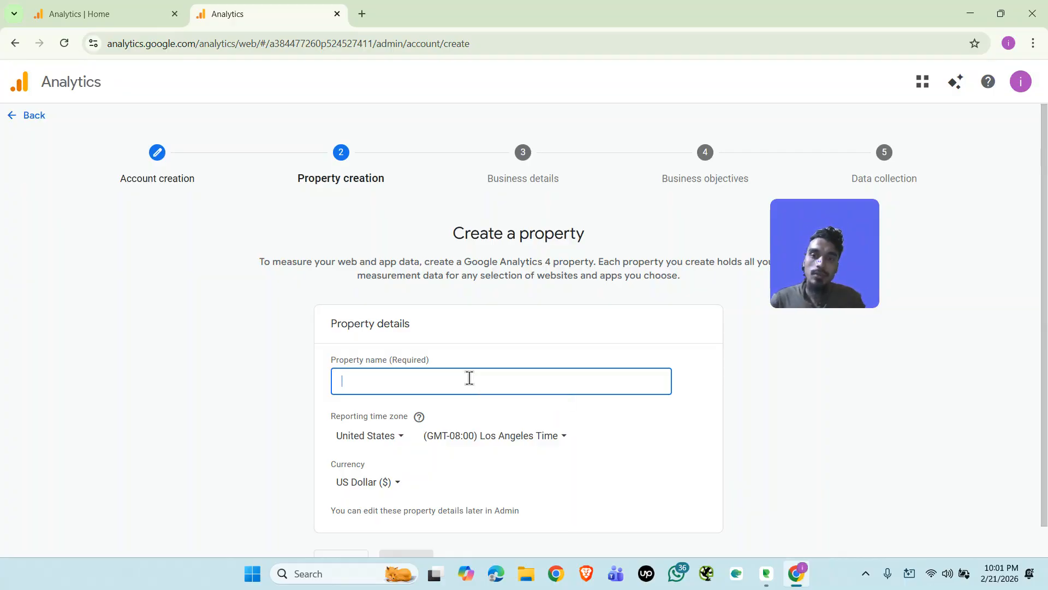
type("Whatever web")
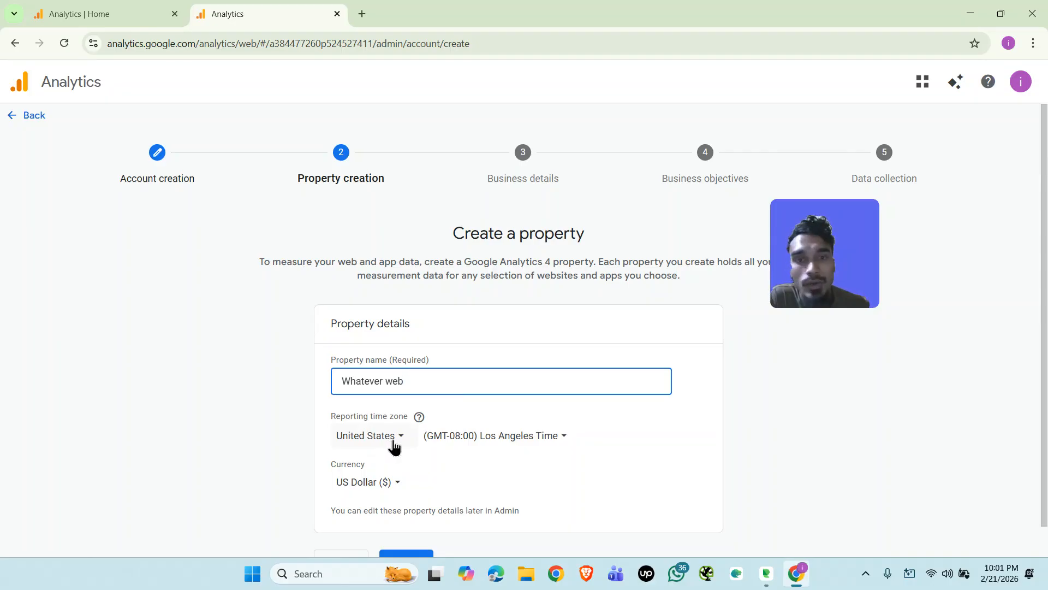
scroll(410, 436, "down", 1)
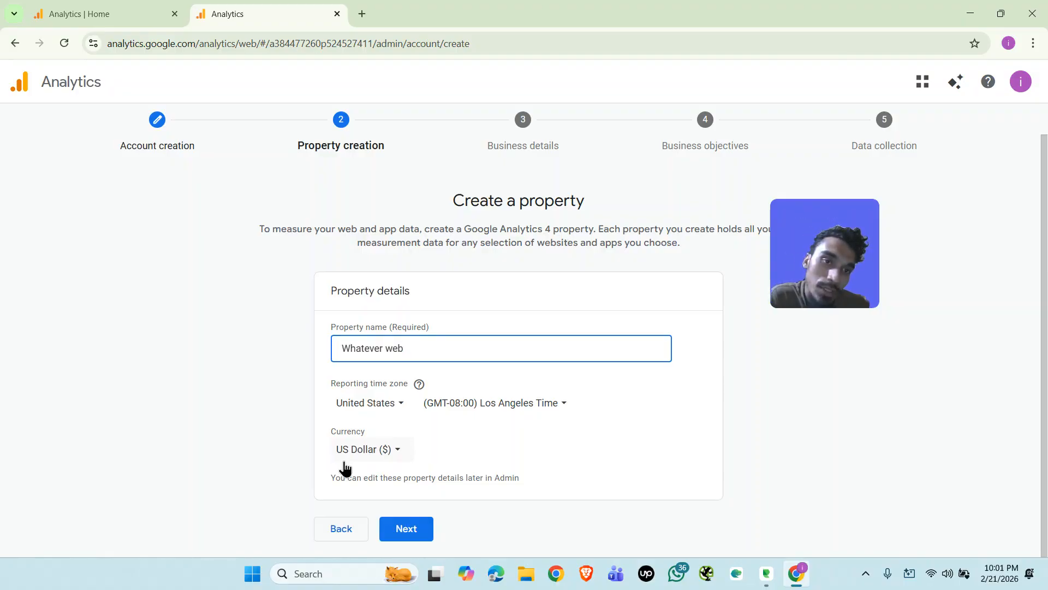
left_click(405, 528)
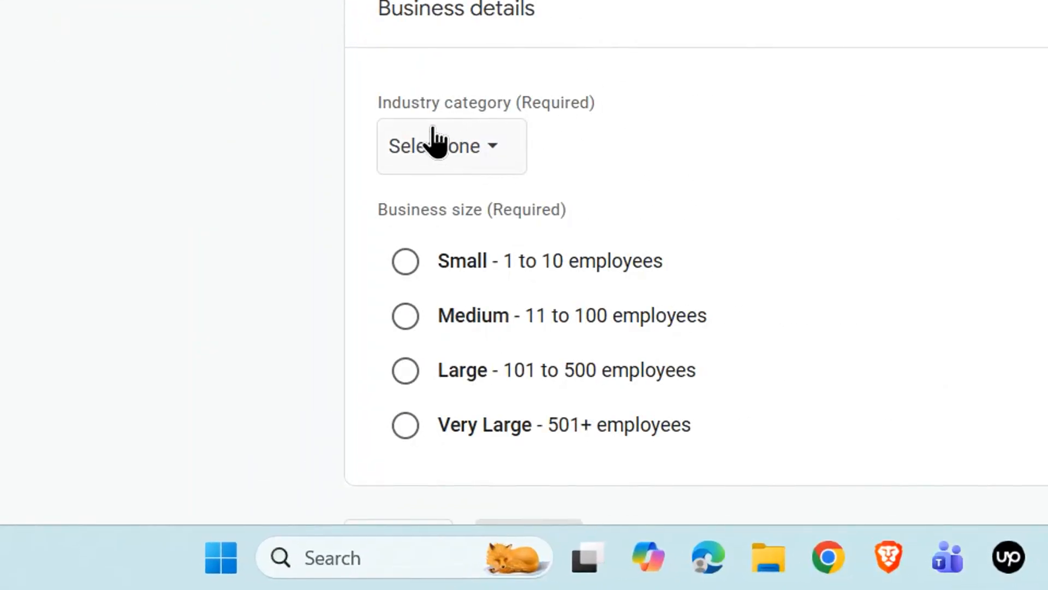
Set the industry category to Autos & Vehicles and the business size to Very Large, and continue to the business objectives.
left_click(476, 145)
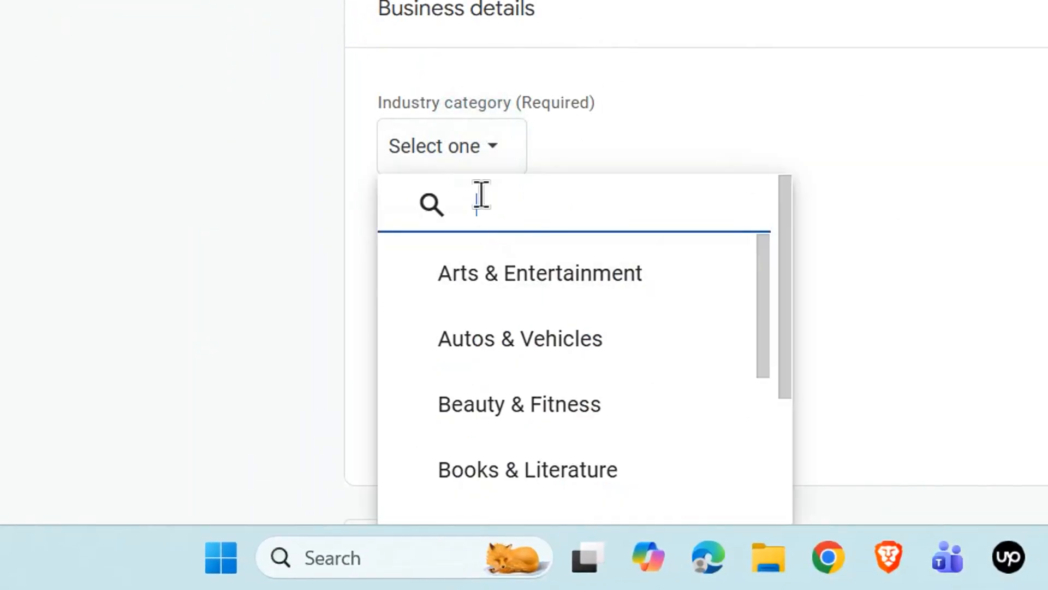
left_click(545, 342)
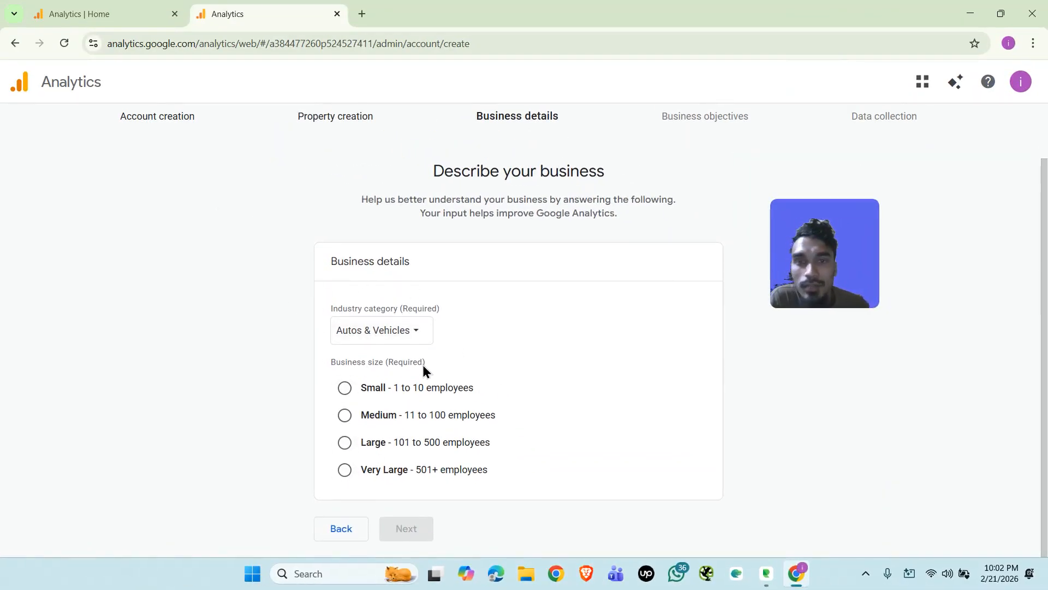
left_click(346, 472)
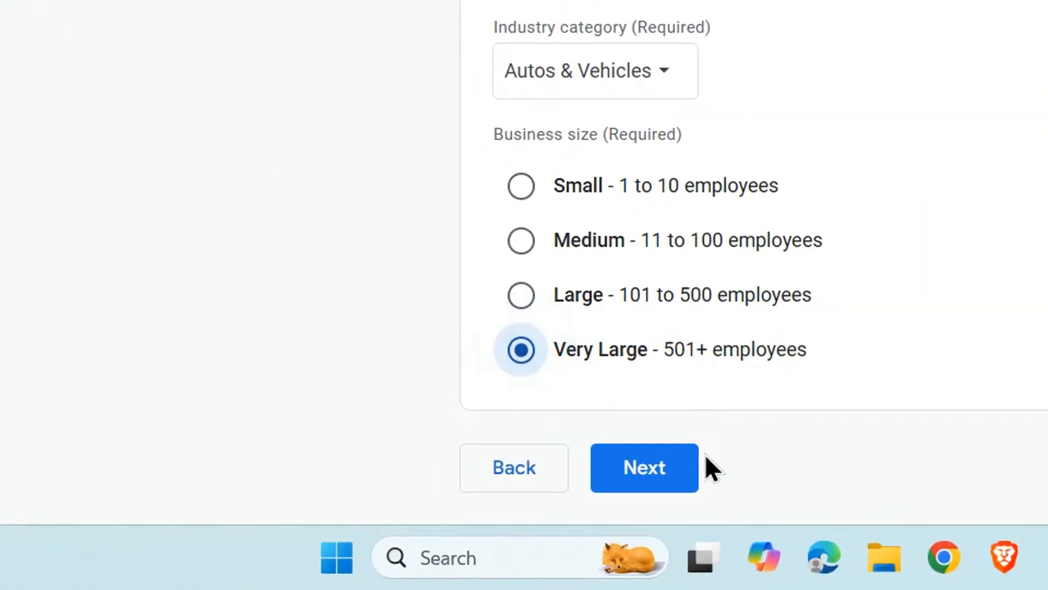
left_click(415, 528)
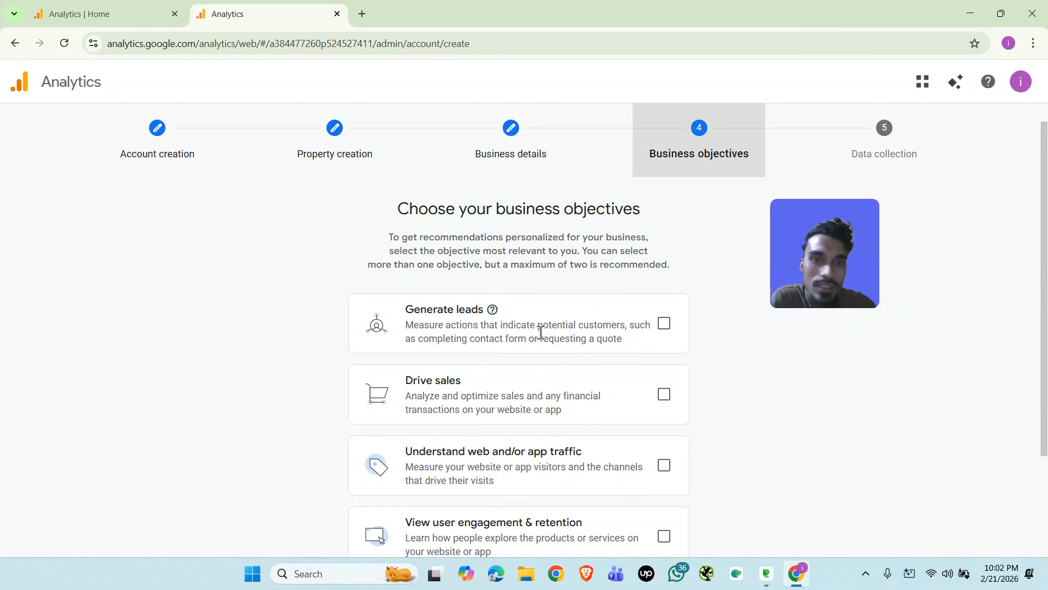
Choose Generate leads and Drive sales as the business objectives and create the account.
left_click(664, 323)
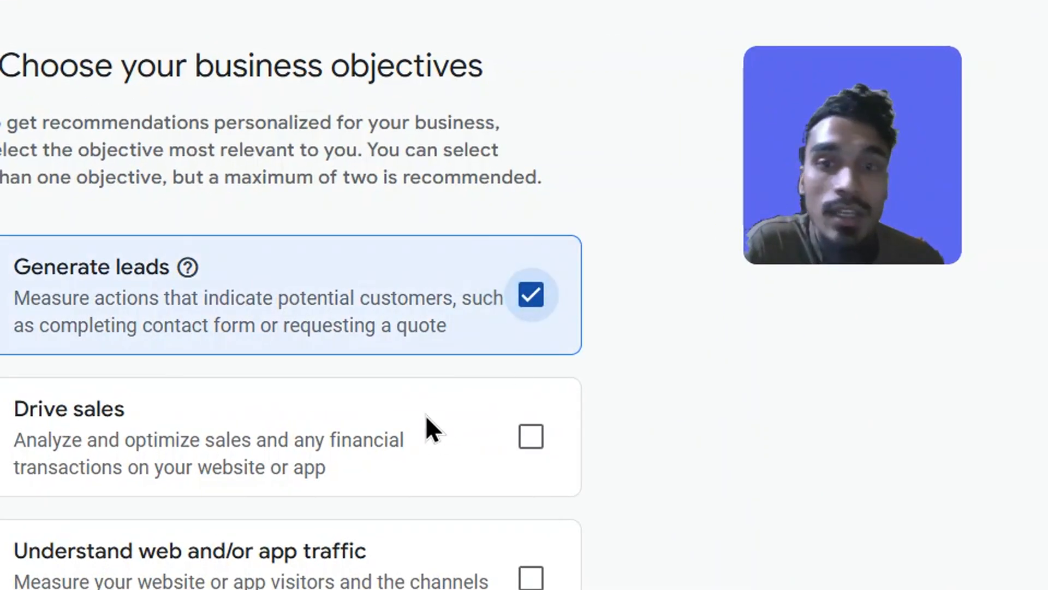
left_click(541, 293)
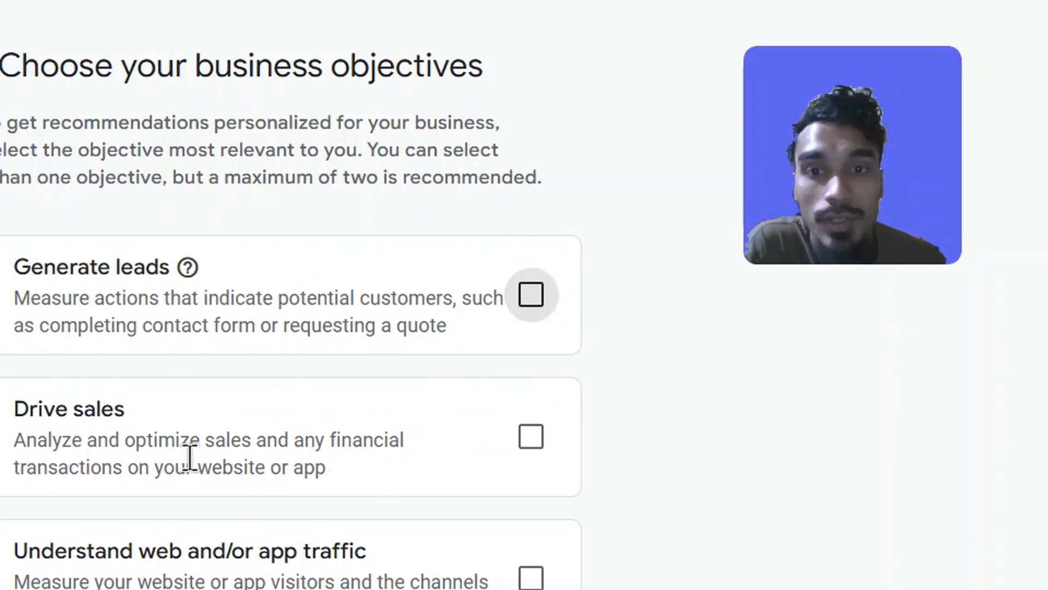
left_click(551, 429)
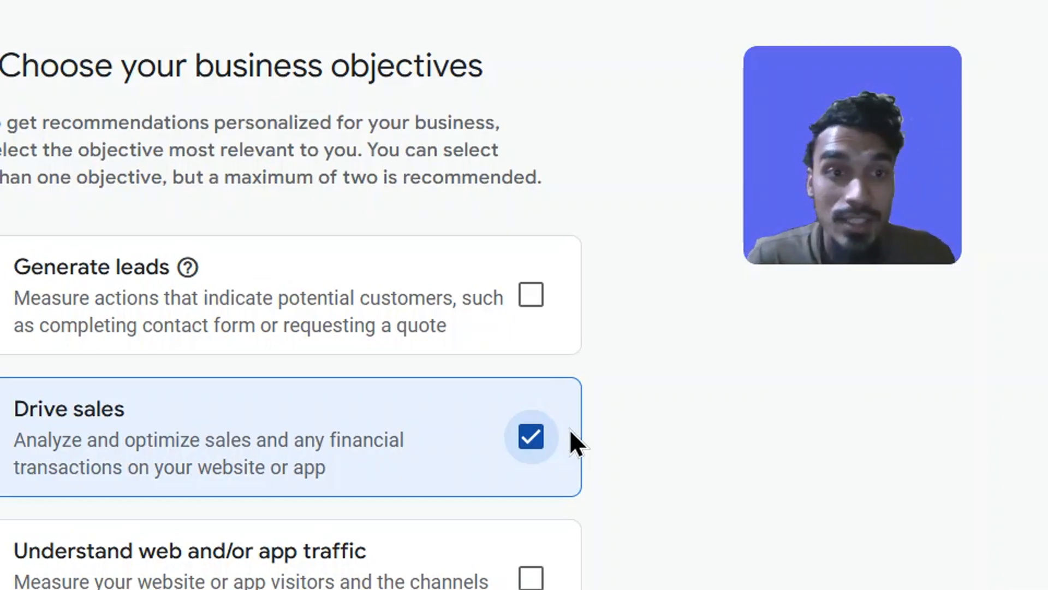
left_click(516, 312)
scroll(537, 382, "down", 2)
left_click(443, 531)
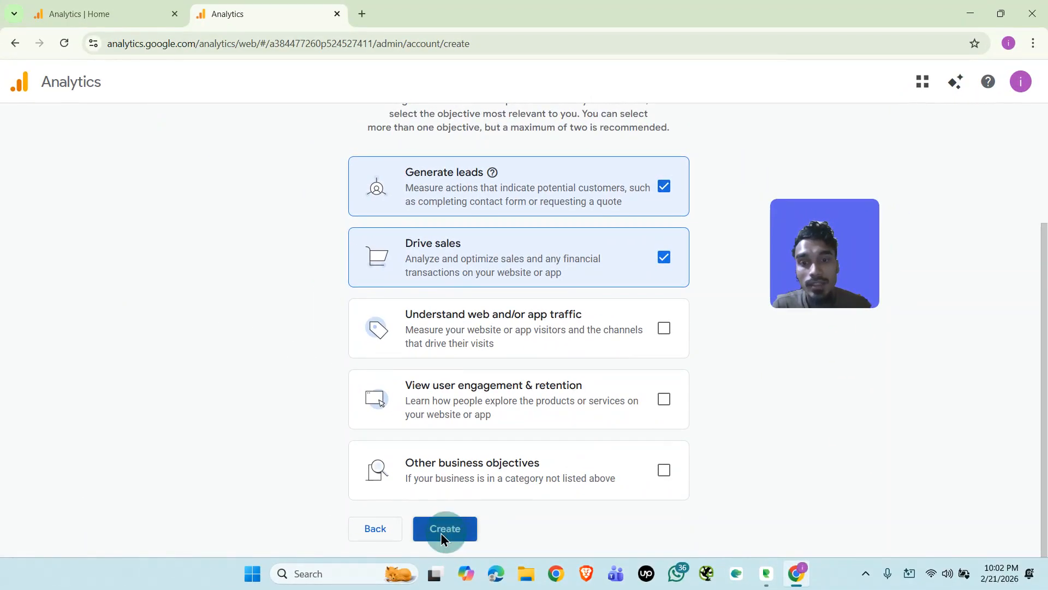
Accept the Terms of Service agreement, including the GDPR Data Processing Terms and the Measurement Controller-Controller Data Protection Terms.
left_click(343, 427)
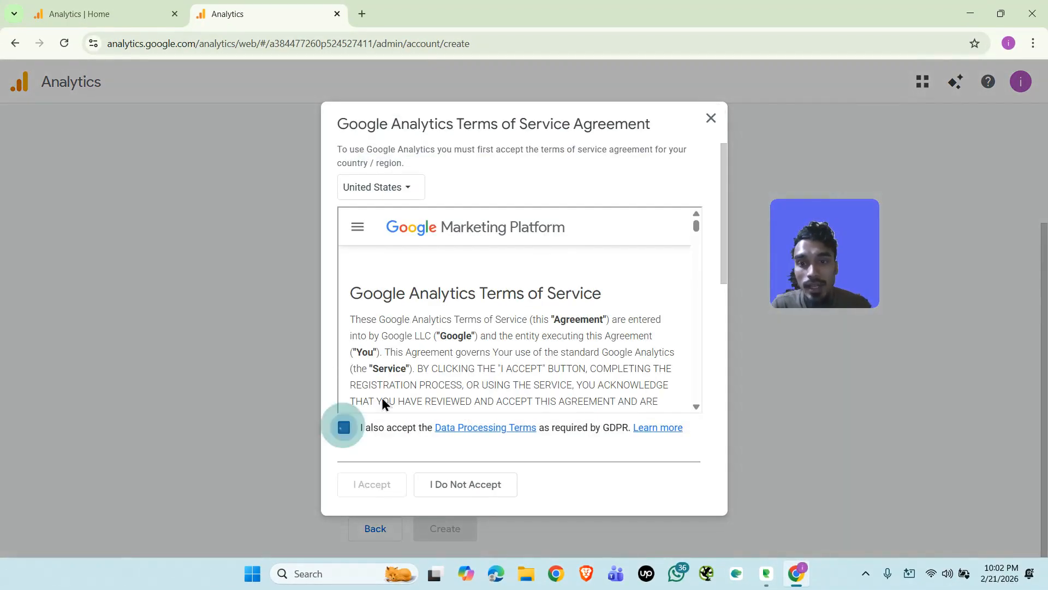
scroll(383, 401, "down", 10)
left_click_drag(696, 244, 693, 474)
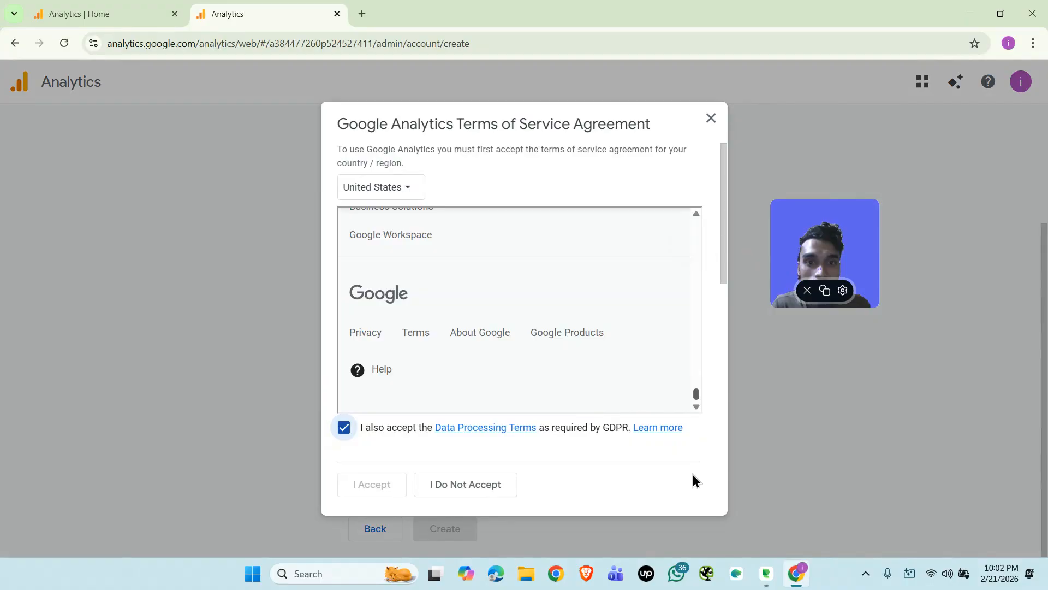
scroll(536, 328, "down", 10)
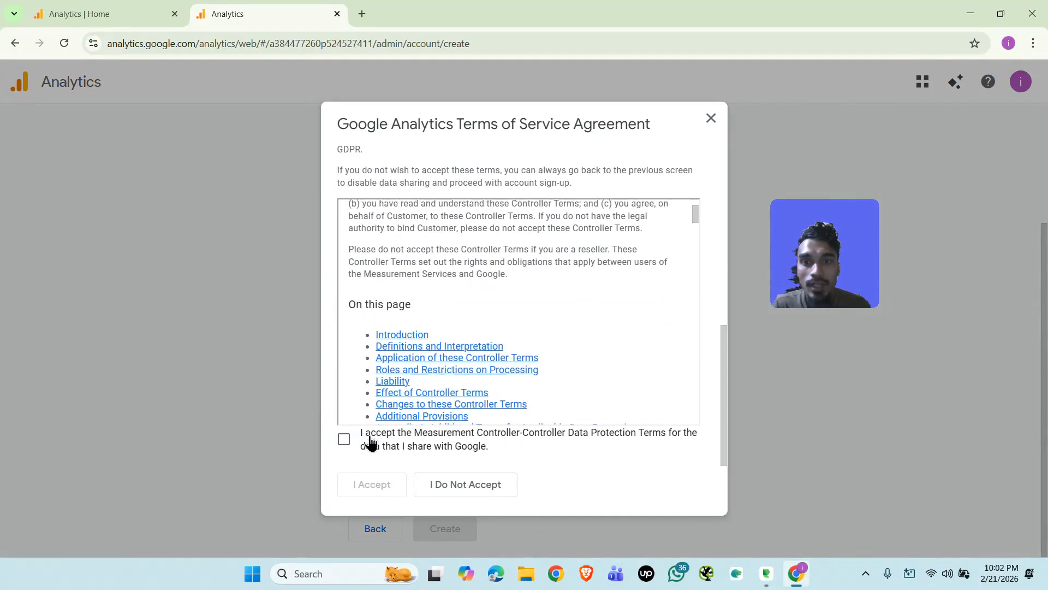
left_click(343, 439)
left_click(373, 485)
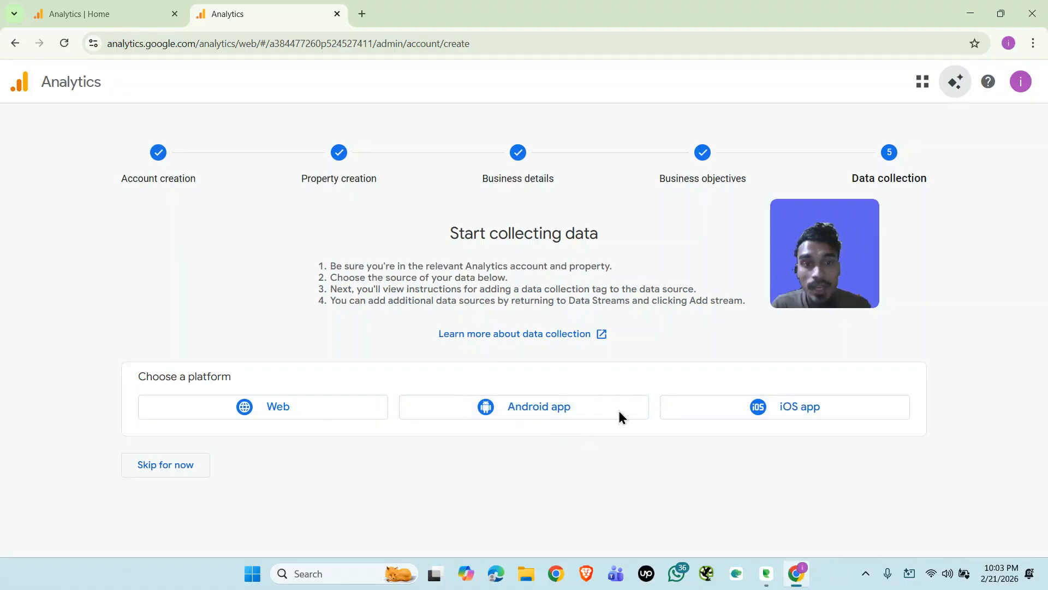
left_click(288, 405)
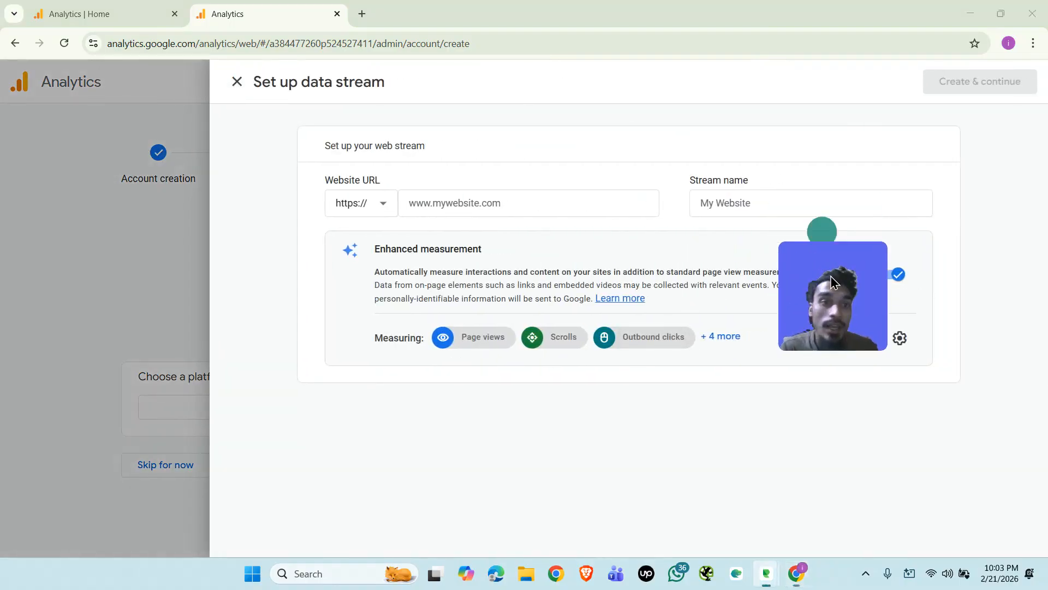
left_click(459, 202)
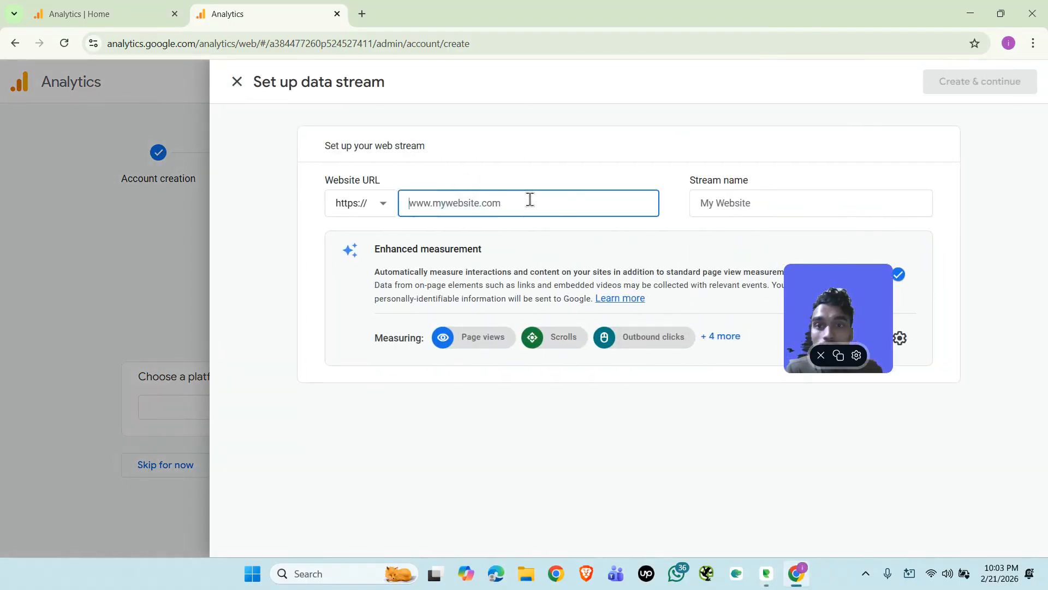
type("ww")
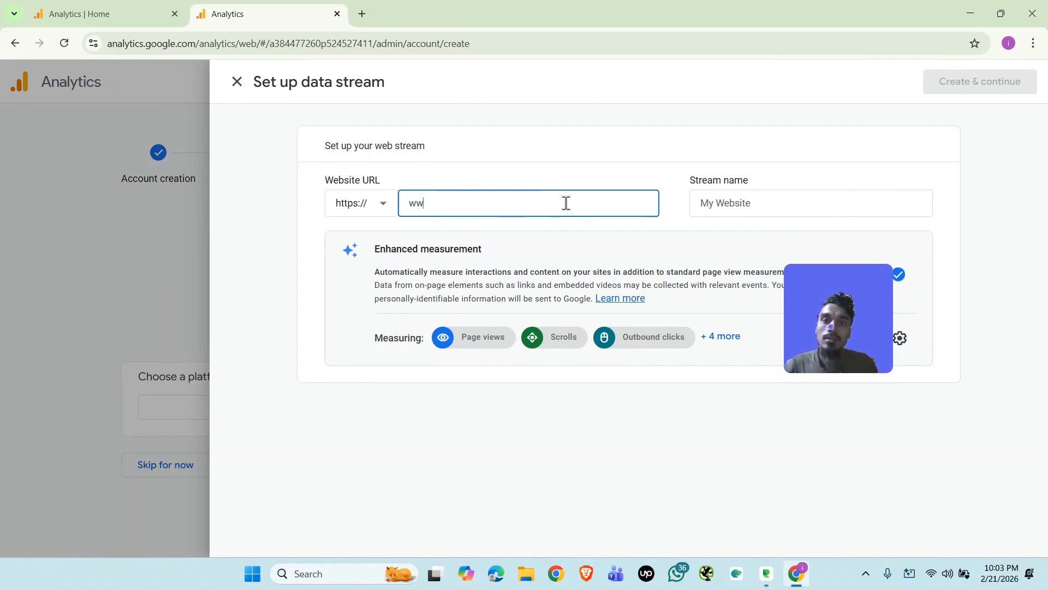
type("w")
type(".mywebs")
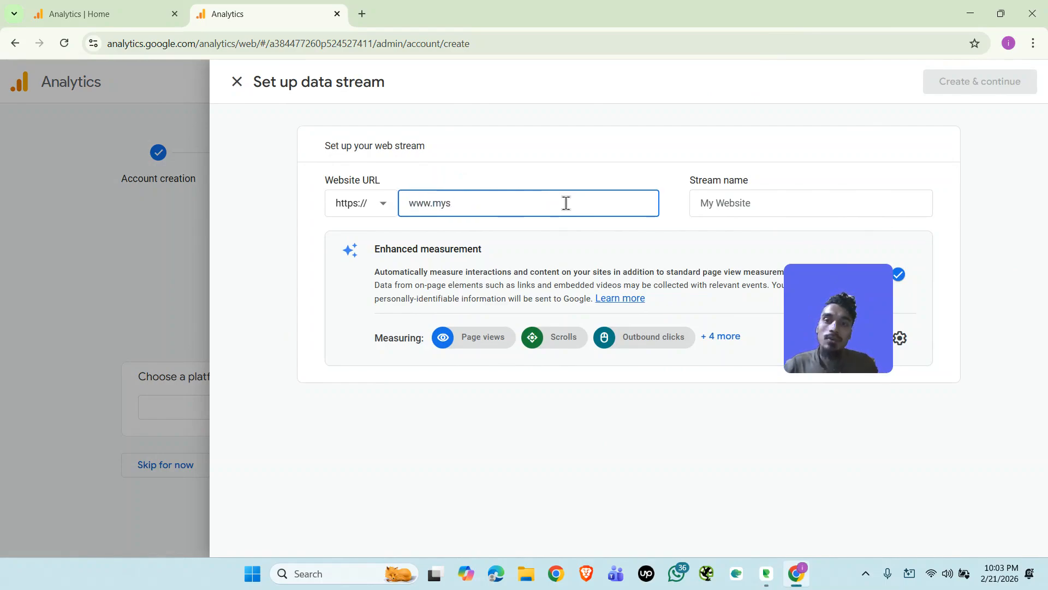
key("BackSpace")
type("website.com")
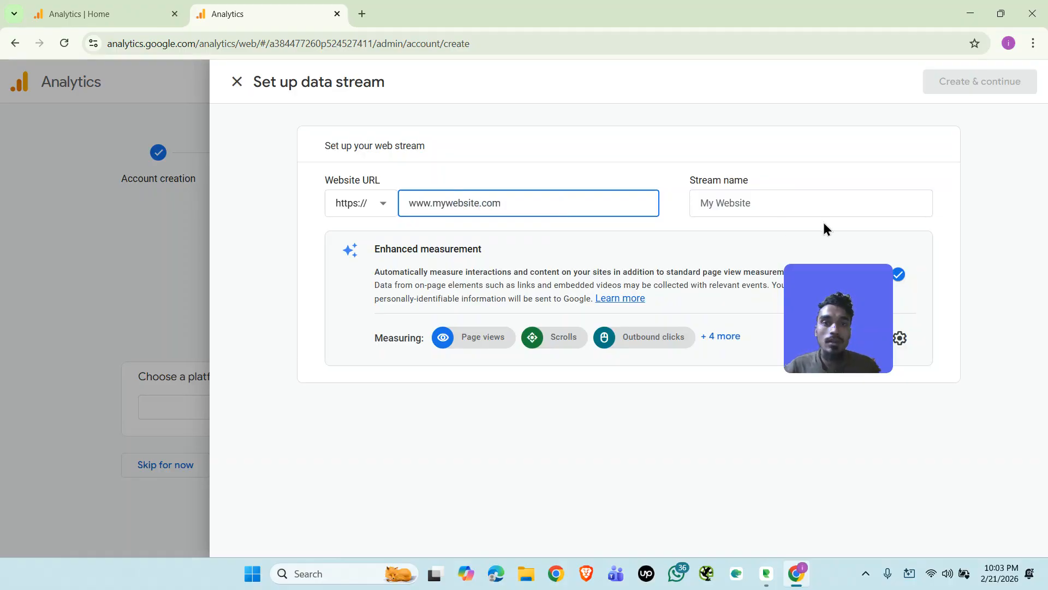
Name the web data stream My website.
left_click(755, 202)
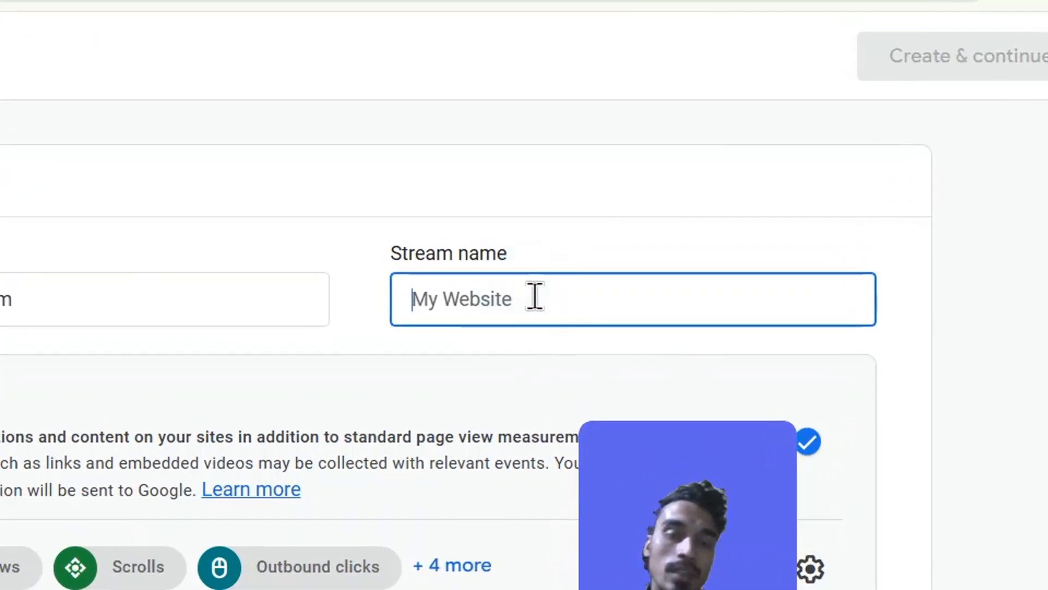
type("stream")
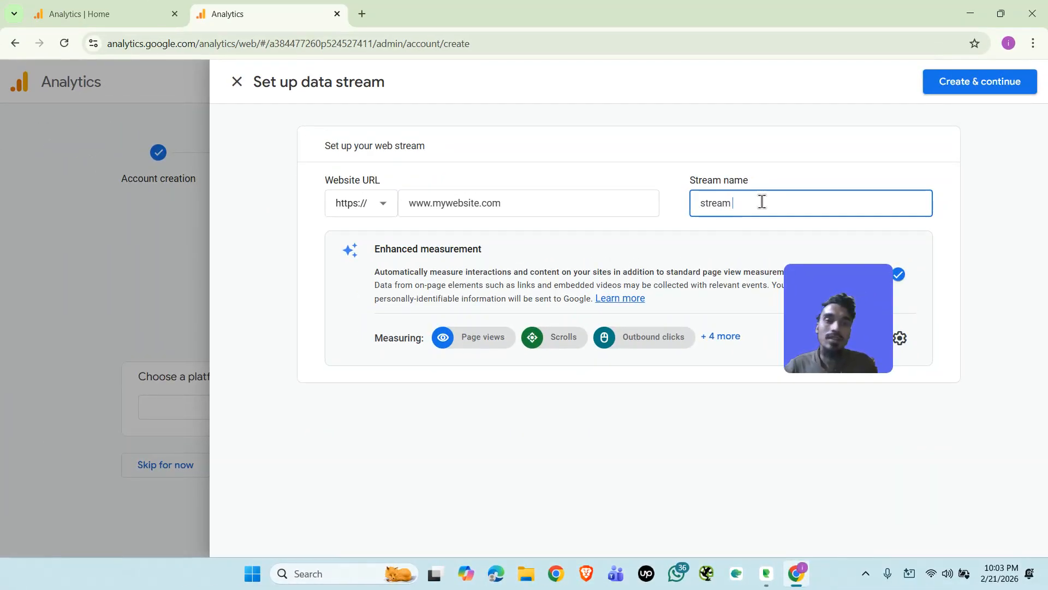
key("ctrl+a")
key("BackSpace")
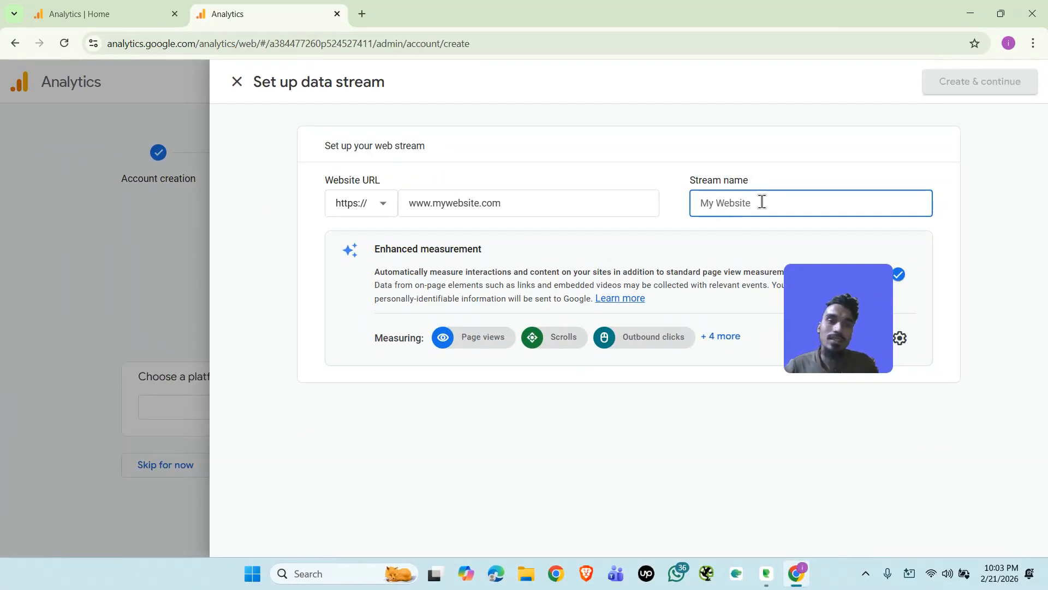
type("My website")
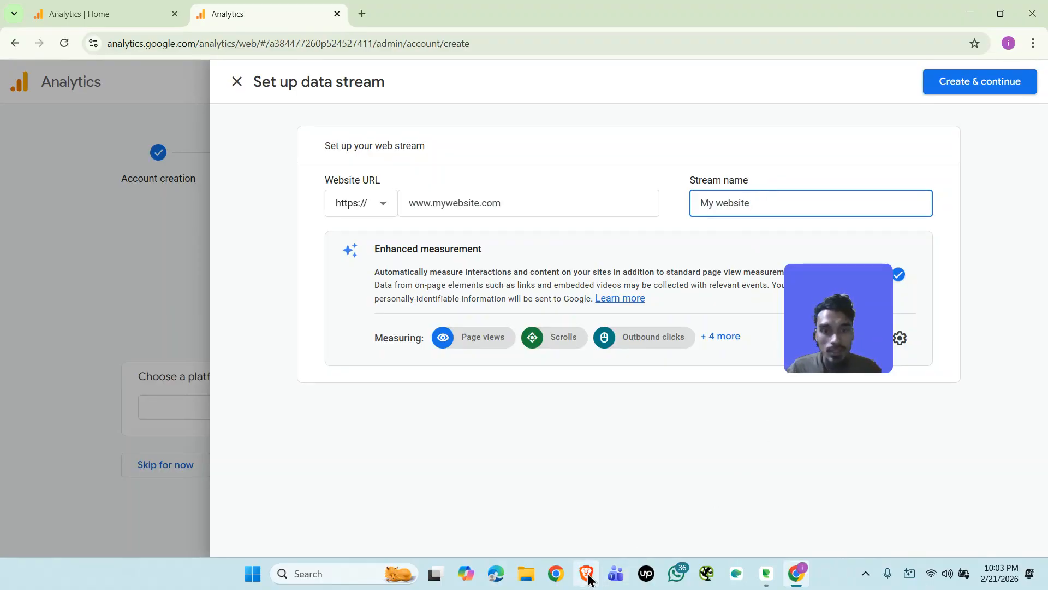
Open the bookmarked site dev-trackingmonk.pantheonsite.io in another Chrome profile window and copy its address.
left_click(556, 574)
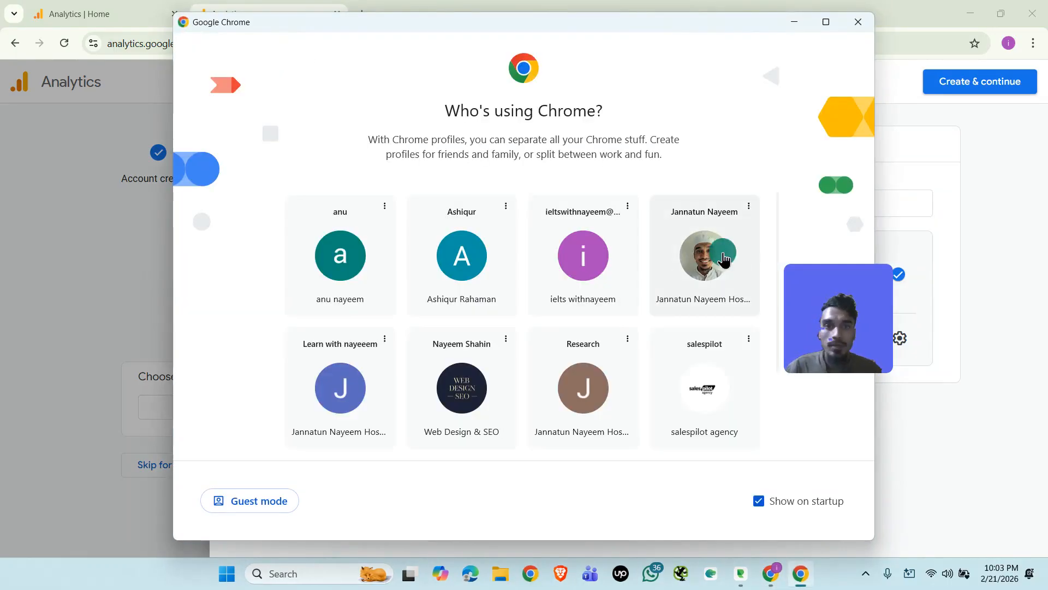
left_click(723, 257)
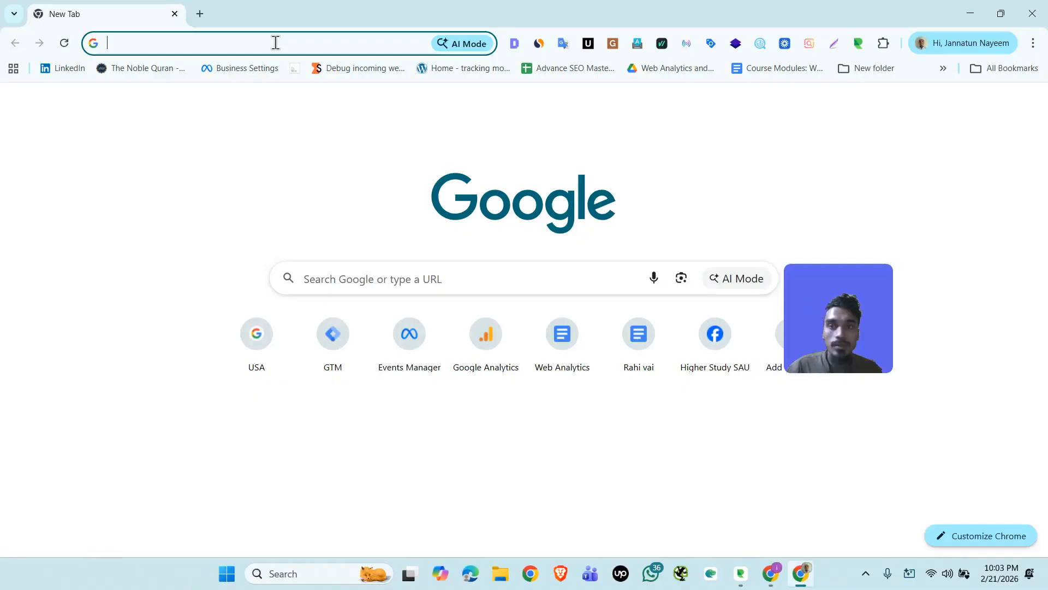
left_click(274, 40)
left_click(560, 126)
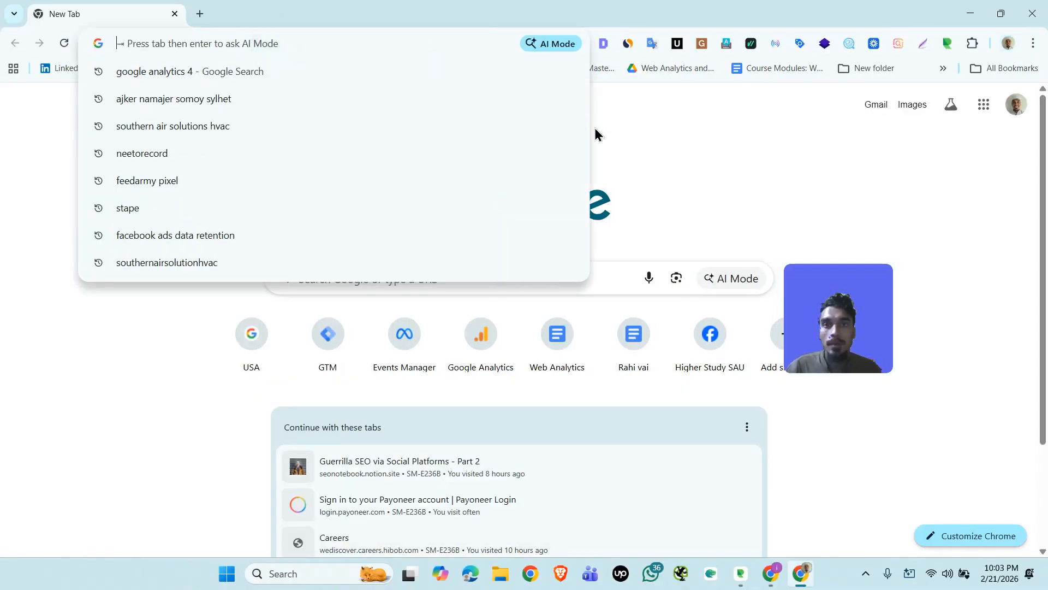
left_click(704, 134)
left_click(461, 66)
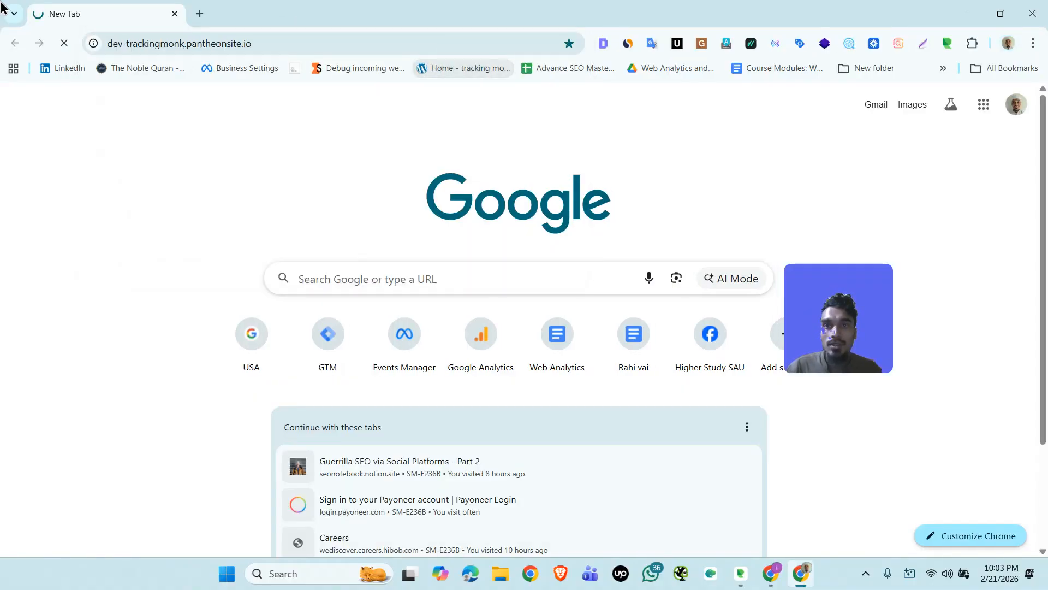
left_click(286, 43)
key("ctrl+c")
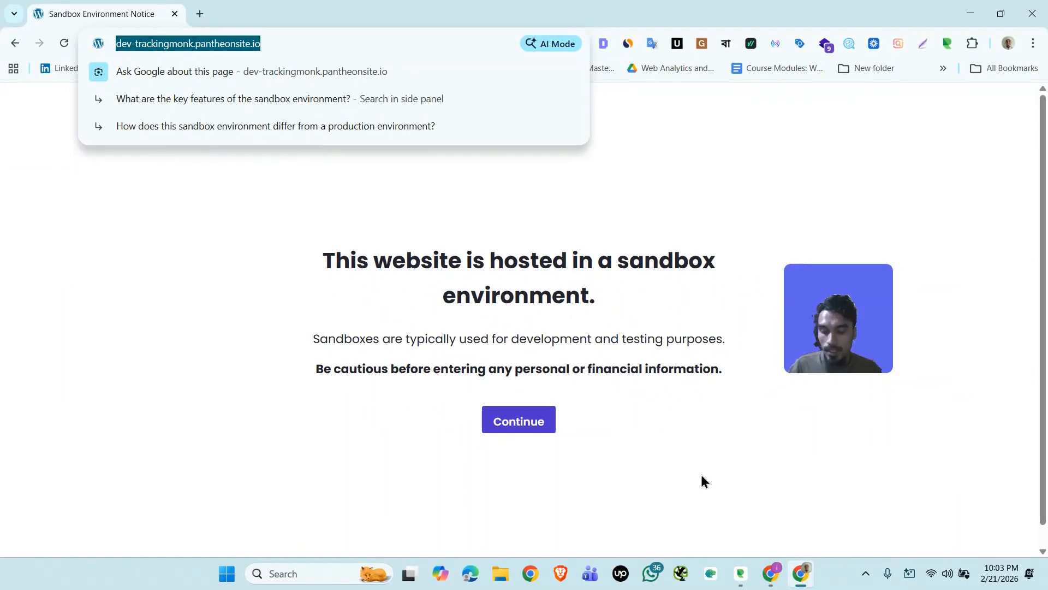
left_click(770, 573)
double_click(545, 209)
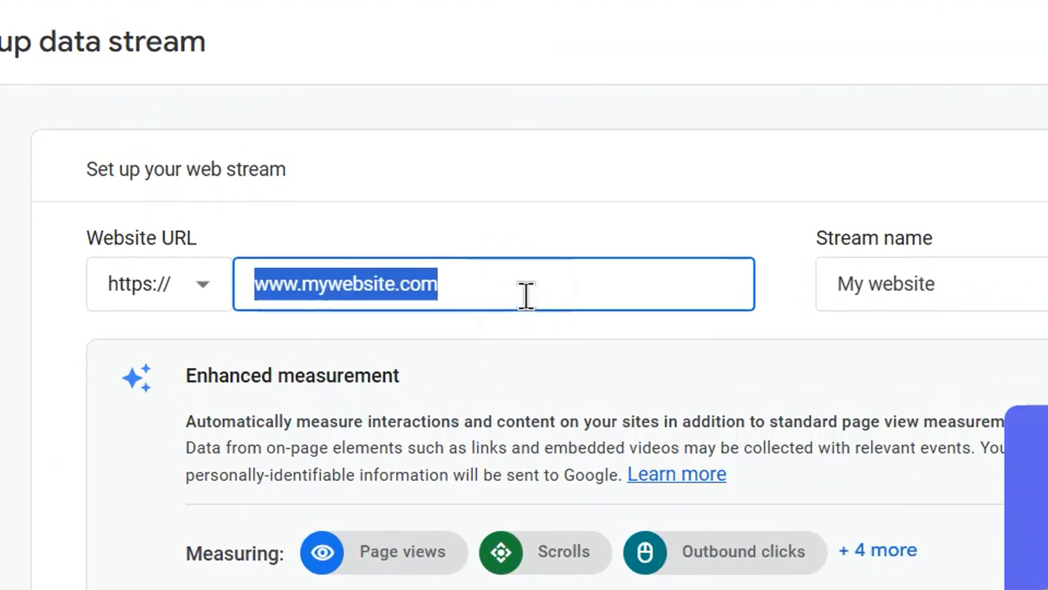
key("ctrl+v")
left_click_drag(322, 287, 105, 306)
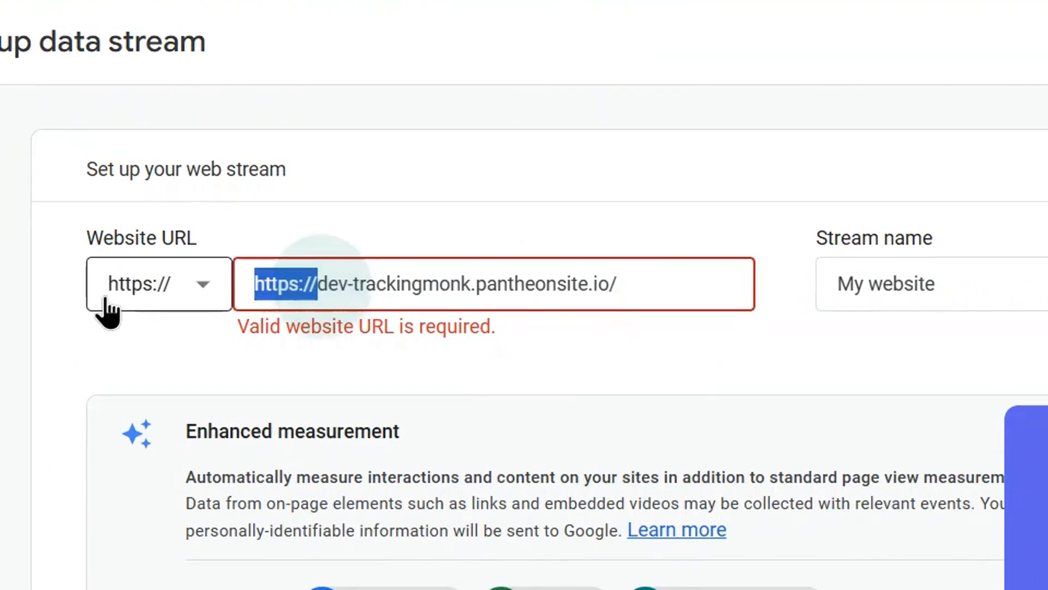
key("BackSpace")
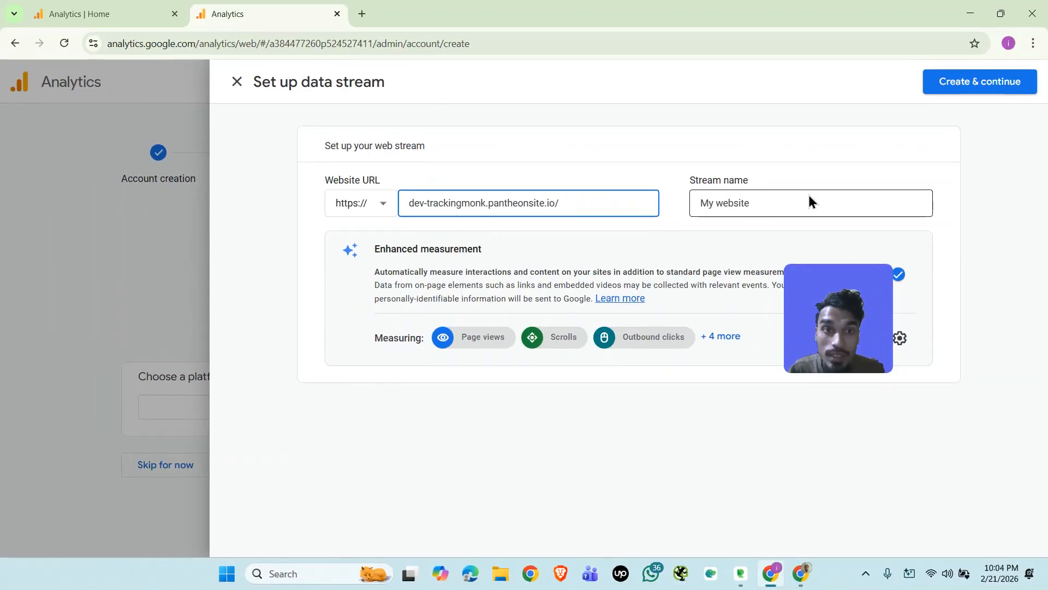
Open the web stream's Enhanced measurement settings and switch Site search off and back on.
left_click_drag(850, 320, 181, 380)
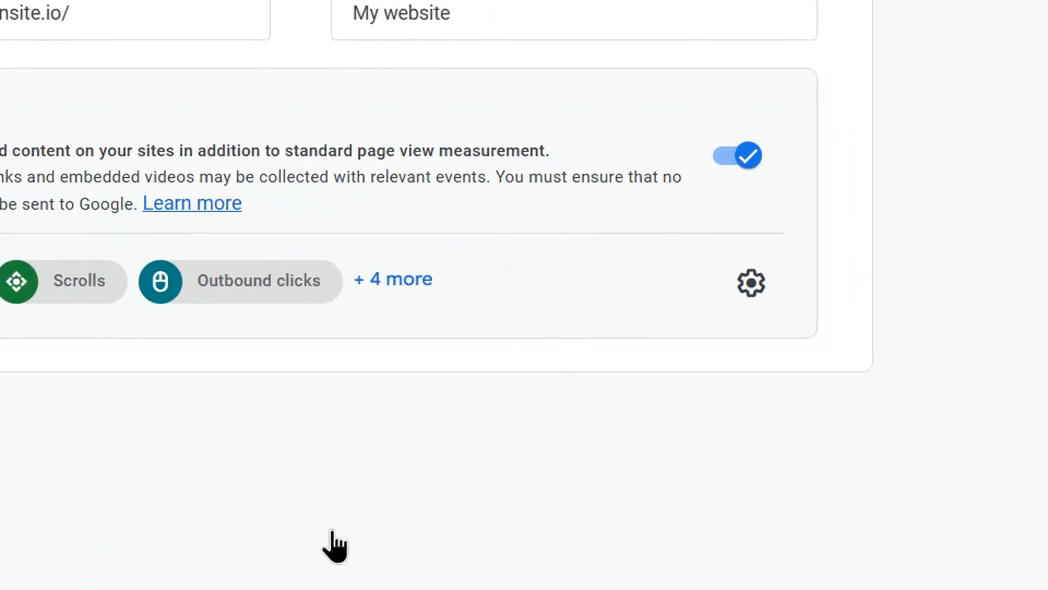
left_click(908, 337)
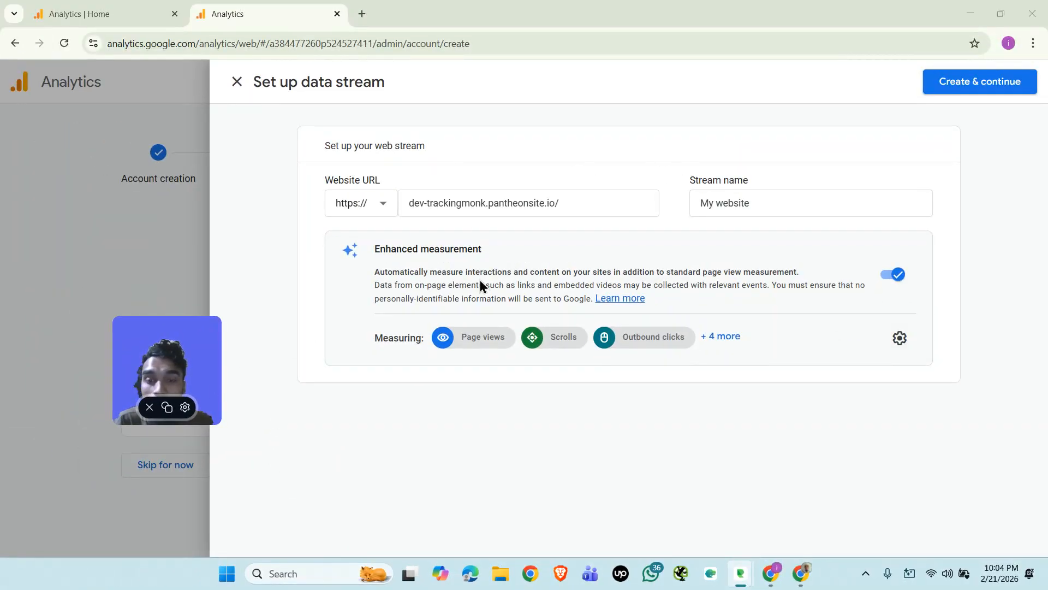
left_click(900, 339)
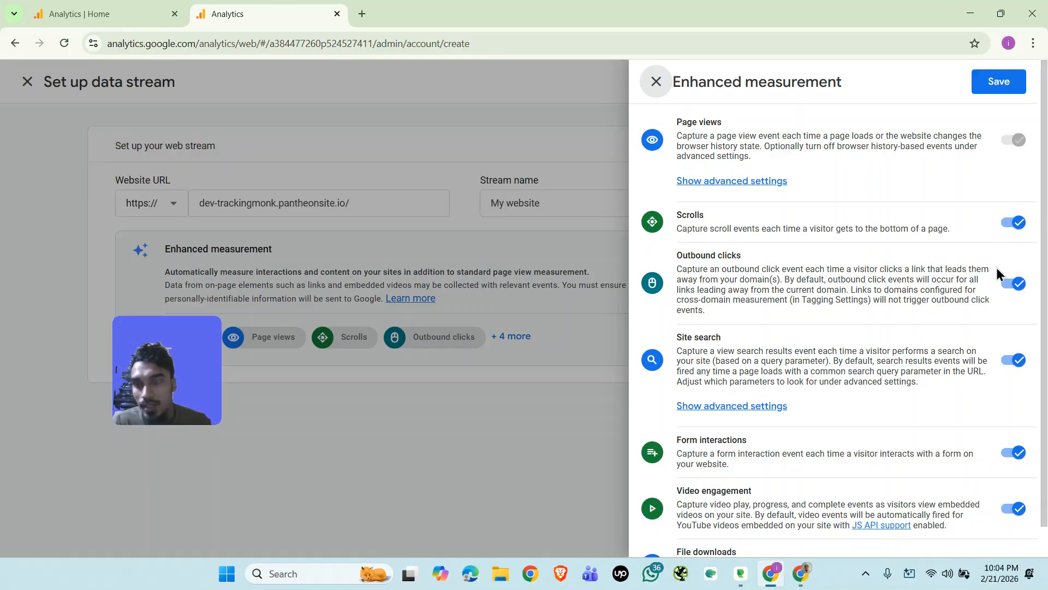
left_click(1019, 368)
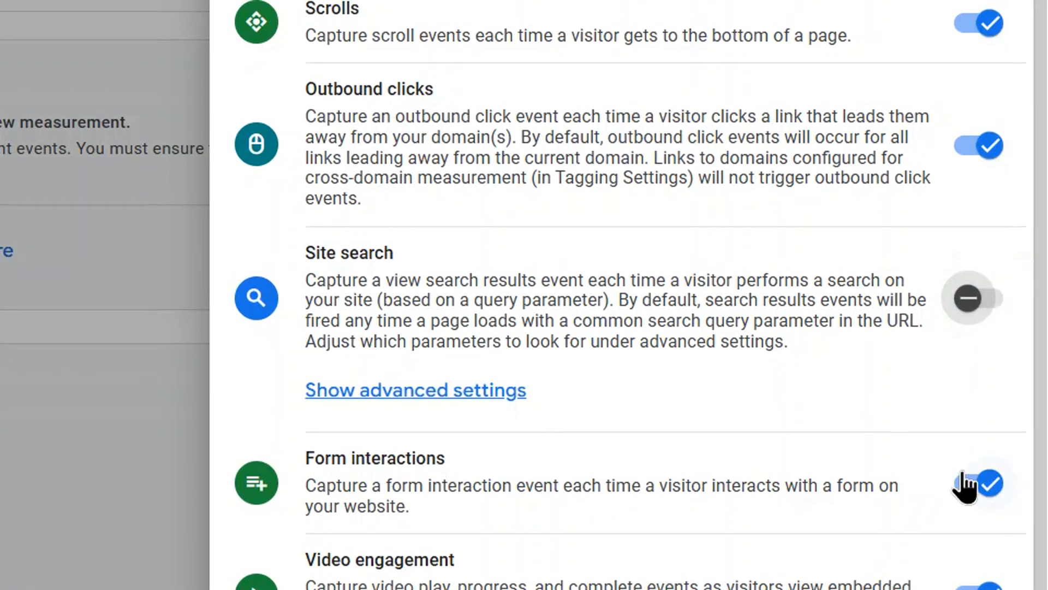
left_click(995, 297)
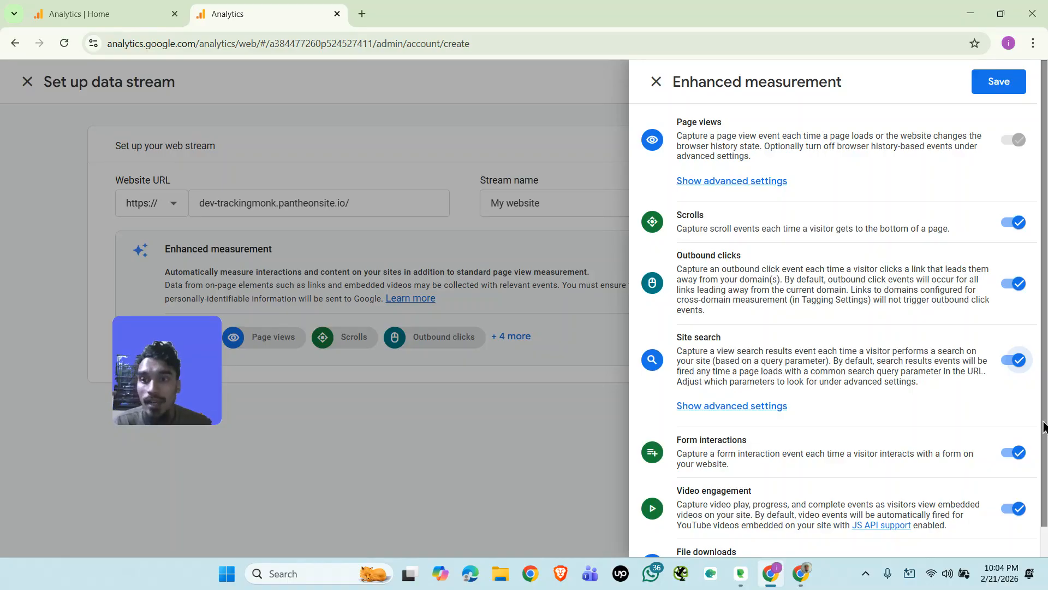
Turn off Form interactions and save the enhanced measurement settings.
left_click(1019, 453)
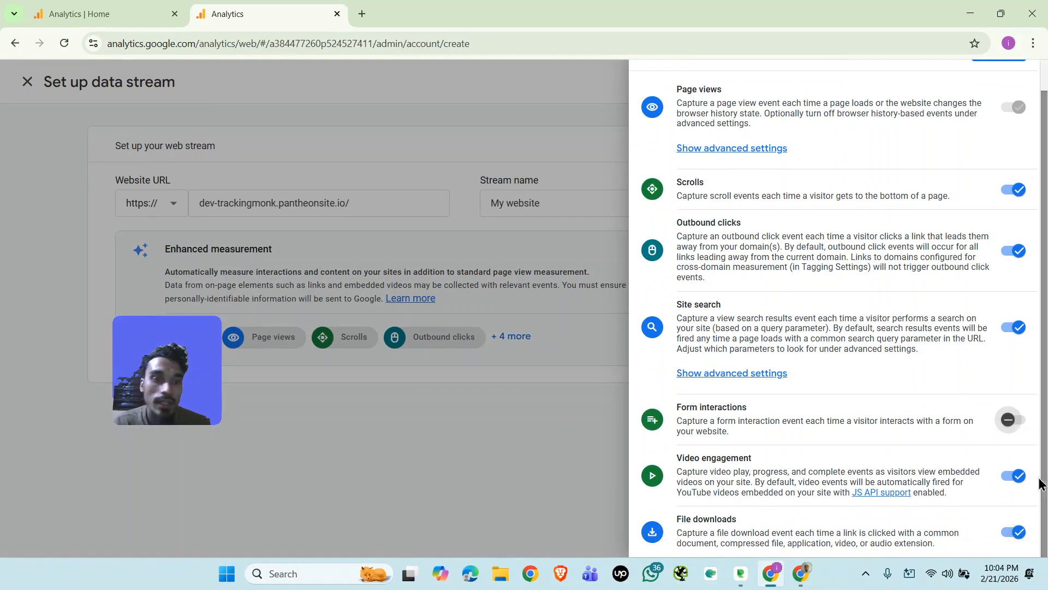
scroll(969, 374, "up", 1)
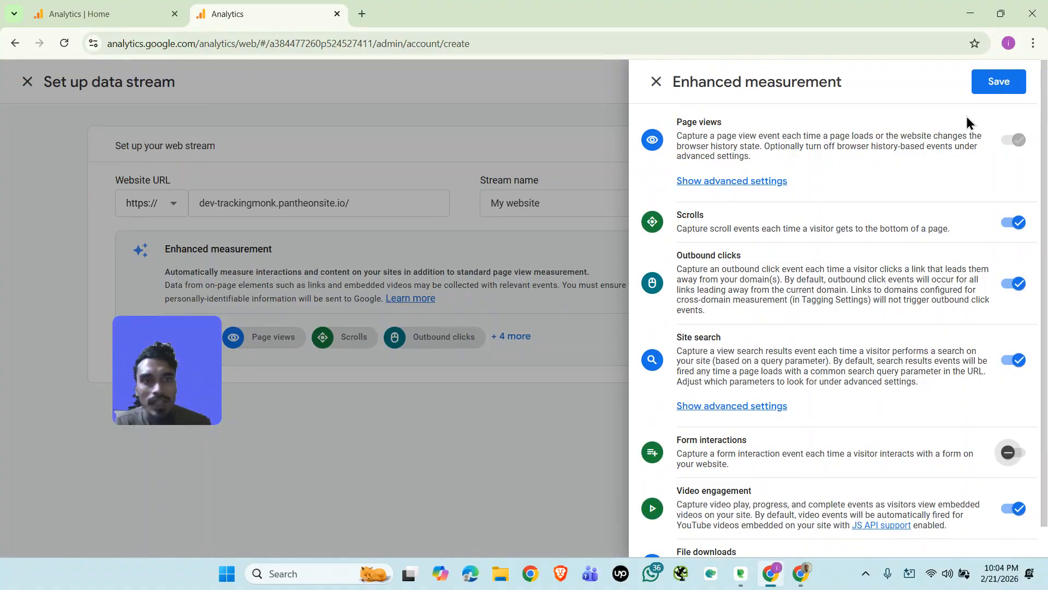
left_click(991, 89)
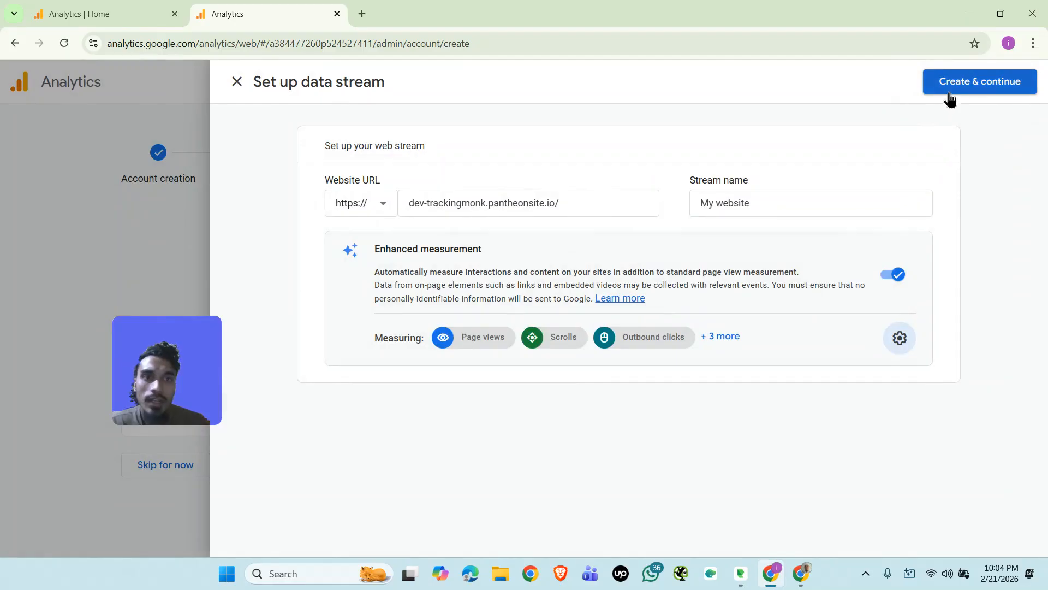
Create the My website data stream and continue to the Google tag setup.
left_click(976, 83)
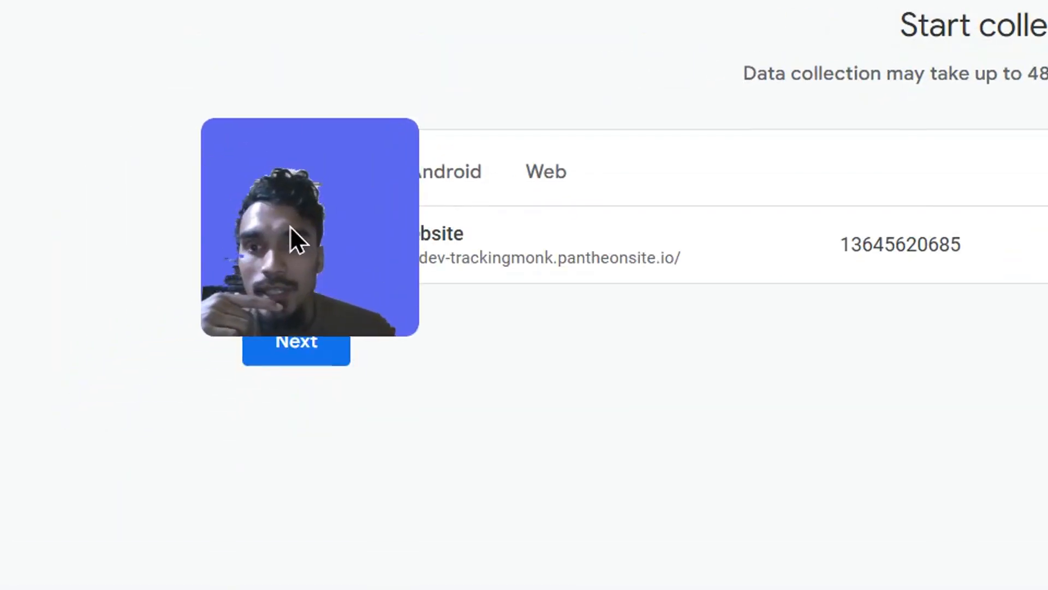
left_click(632, 337)
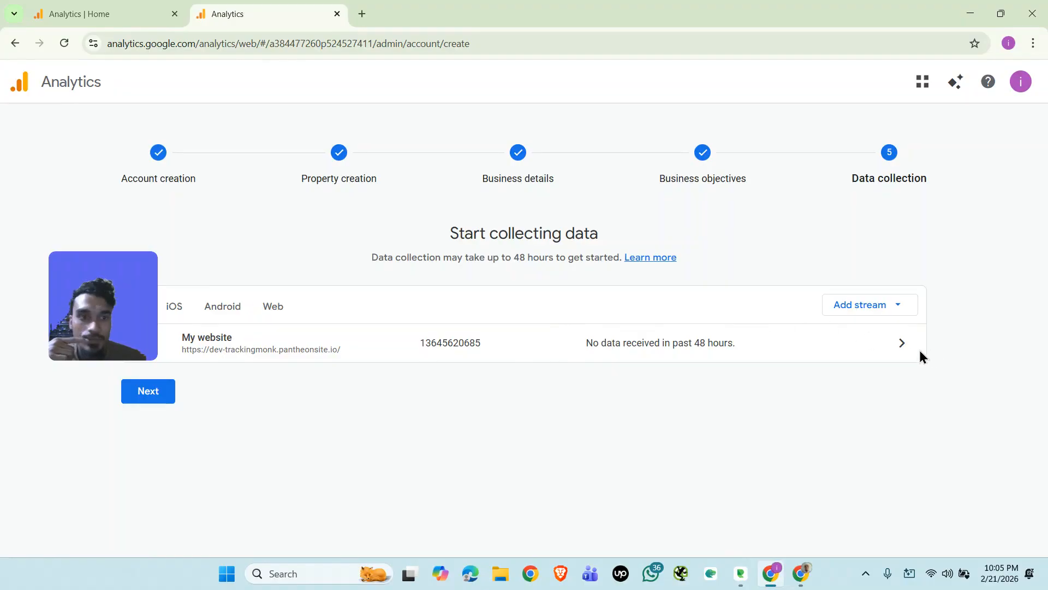
left_click(151, 392)
left_click(146, 465)
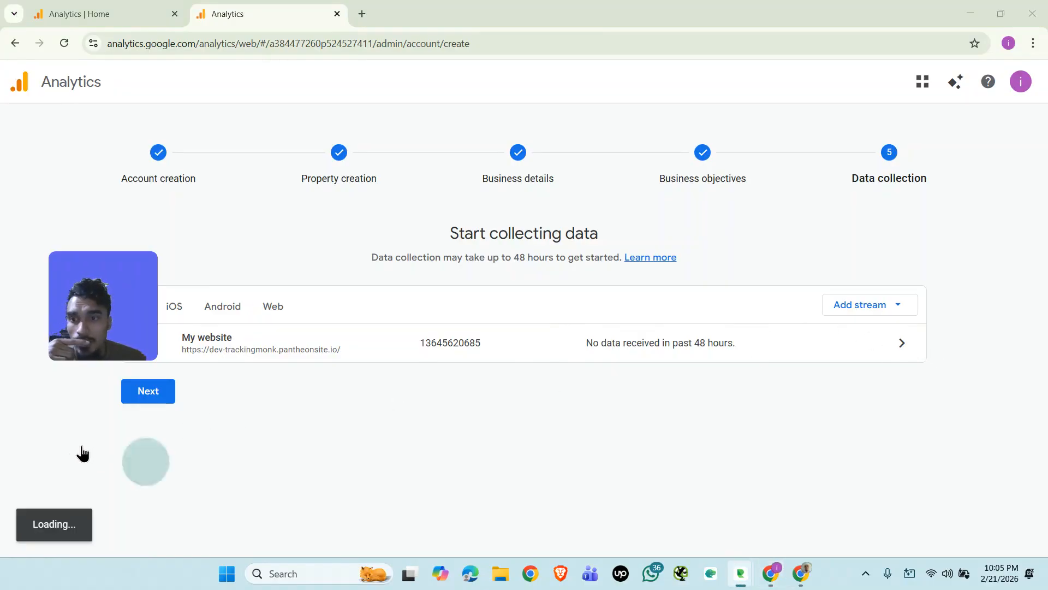
left_click(837, 342)
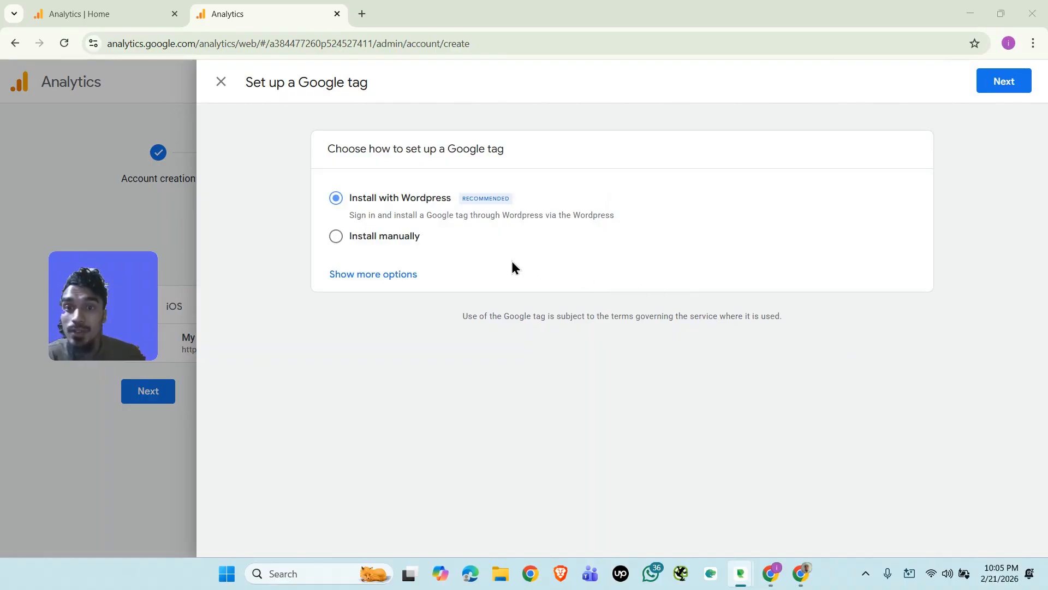
Choose Install manually for the Google tag and select the whole gtag.js code snippet.
left_click(336, 236)
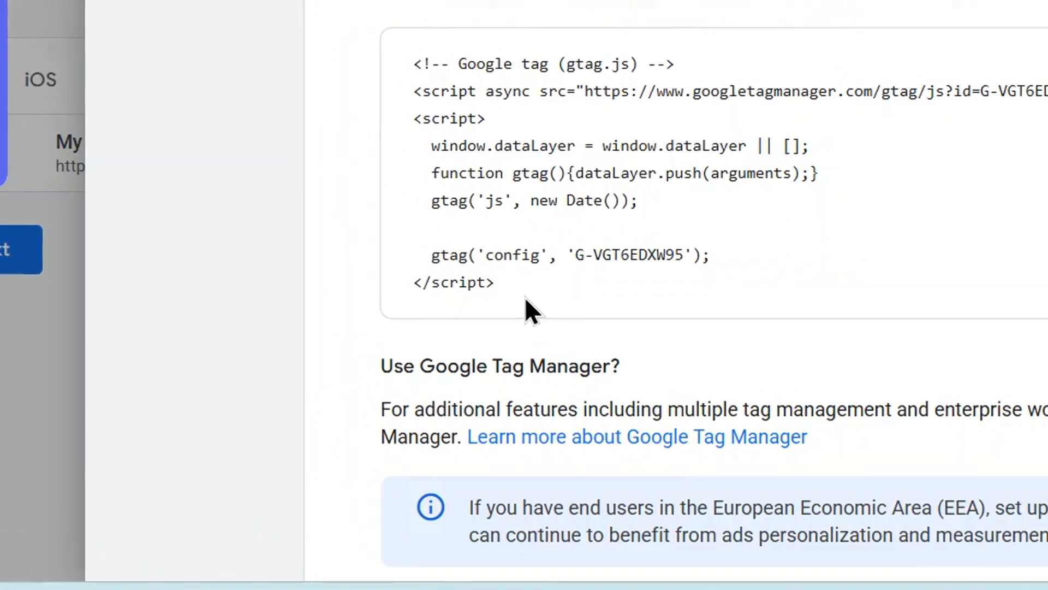
left_click_drag(449, 421, 347, 326)
left_click_drag(385, 120, 375, 44)
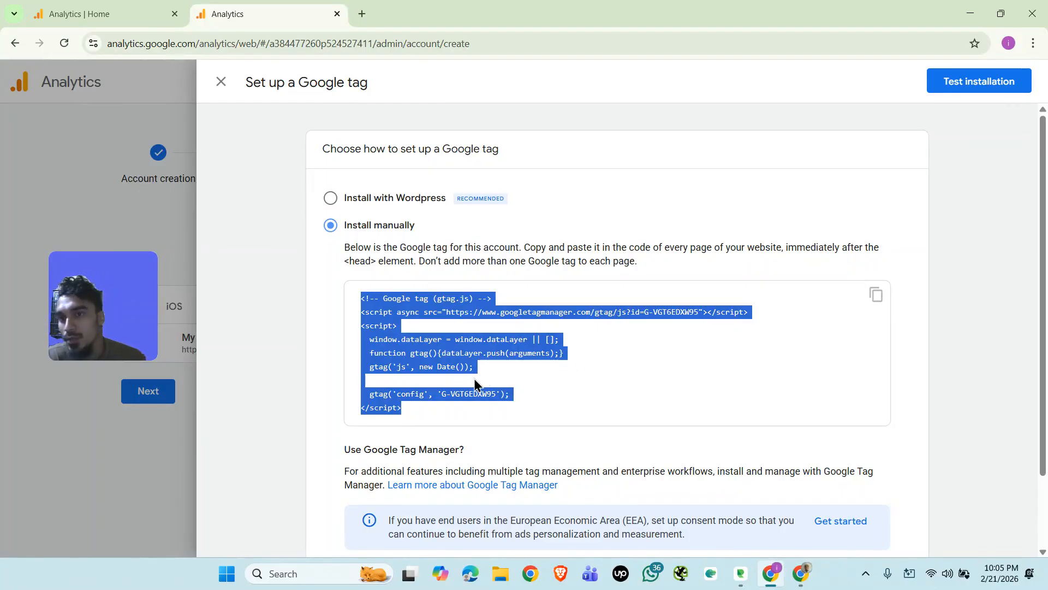
Show the additional options for setting up the Google tag.
left_click(148, 468)
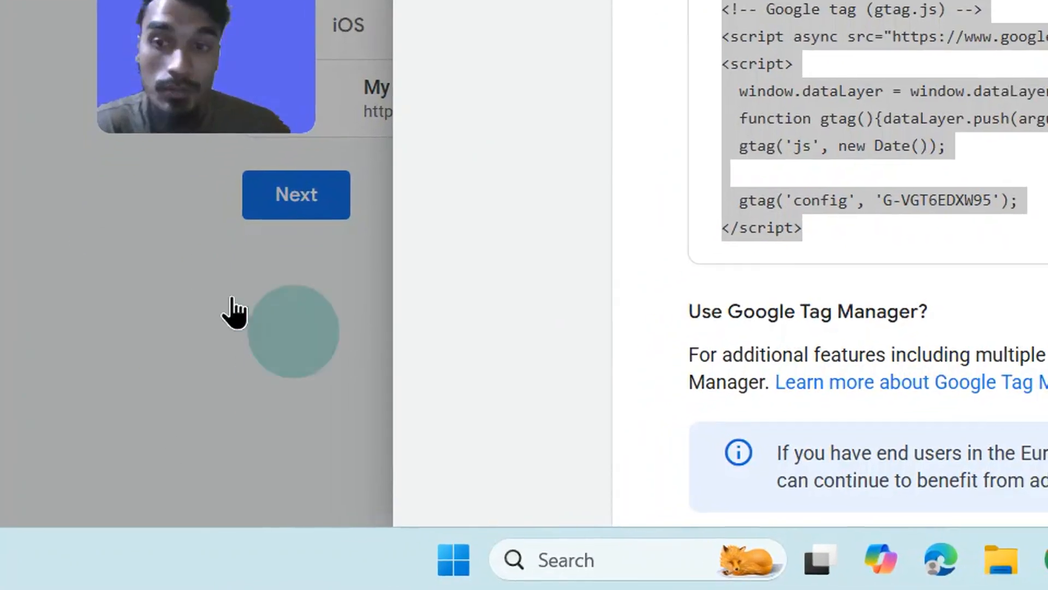
left_click(265, 461)
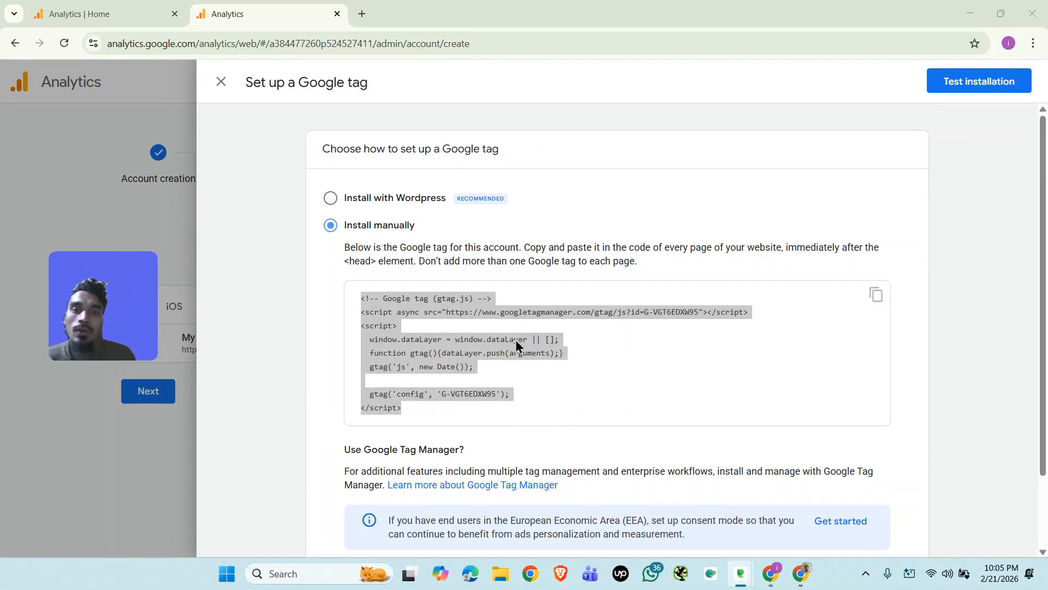
scroll(566, 360, "down", 2)
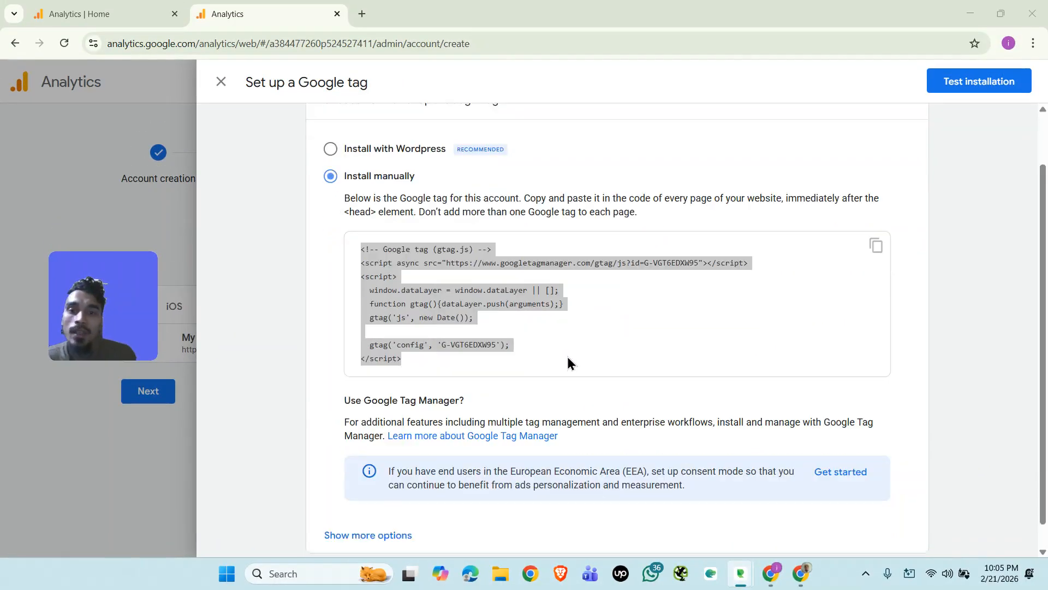
left_click(373, 497)
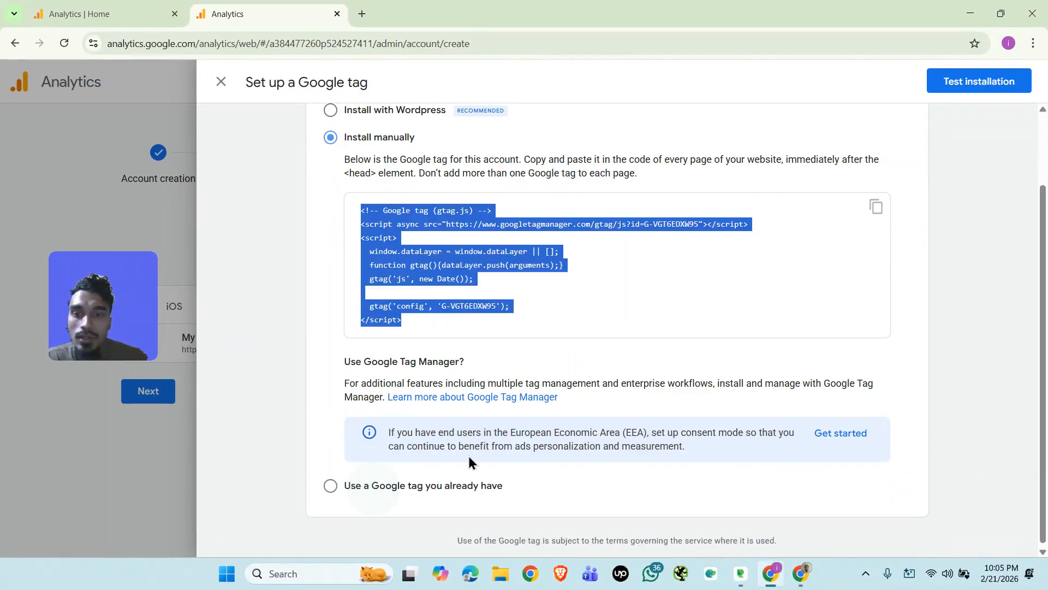